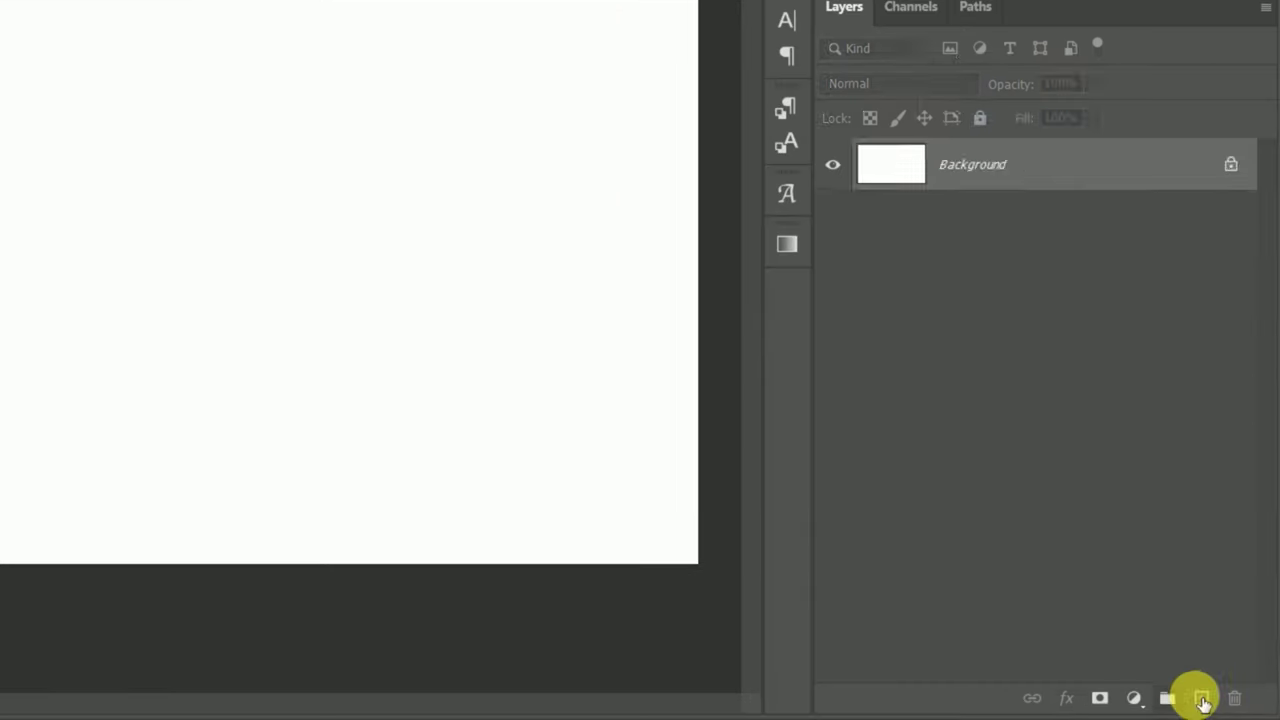
Create a new layer above the Background and rename it "gradient"
click(1203, 703)
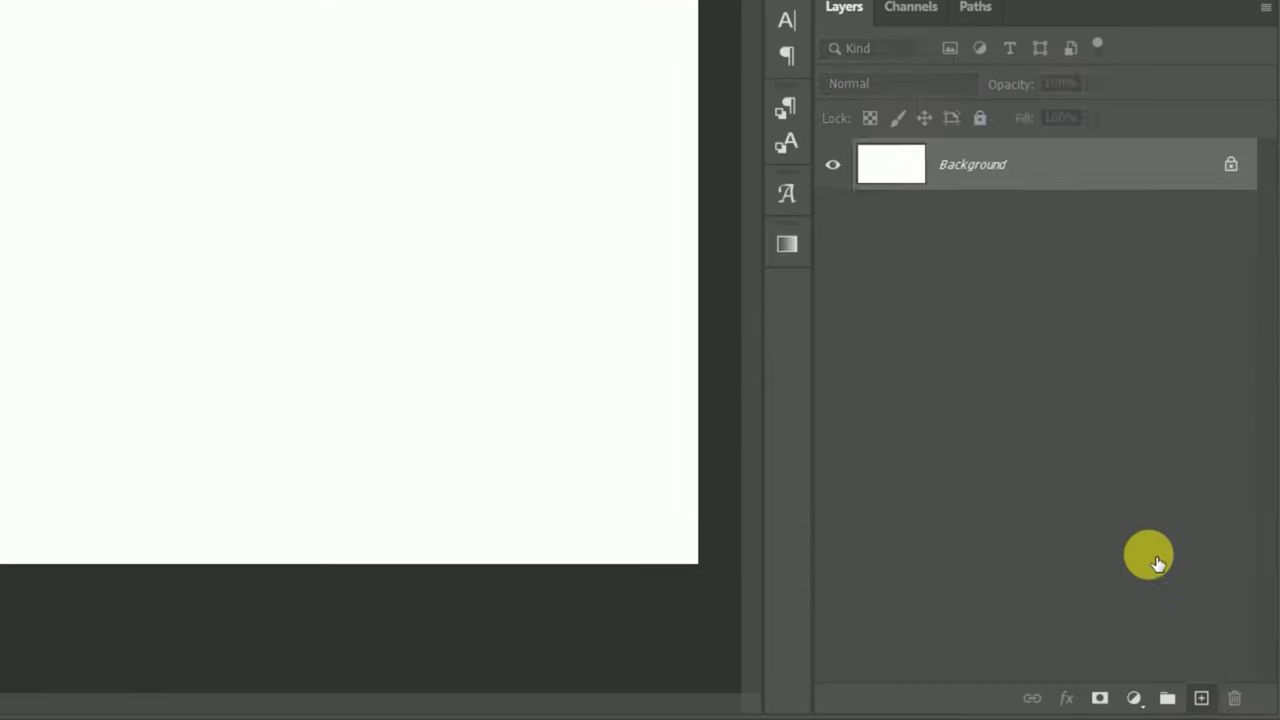
double_click(960, 165)
text(gradient)
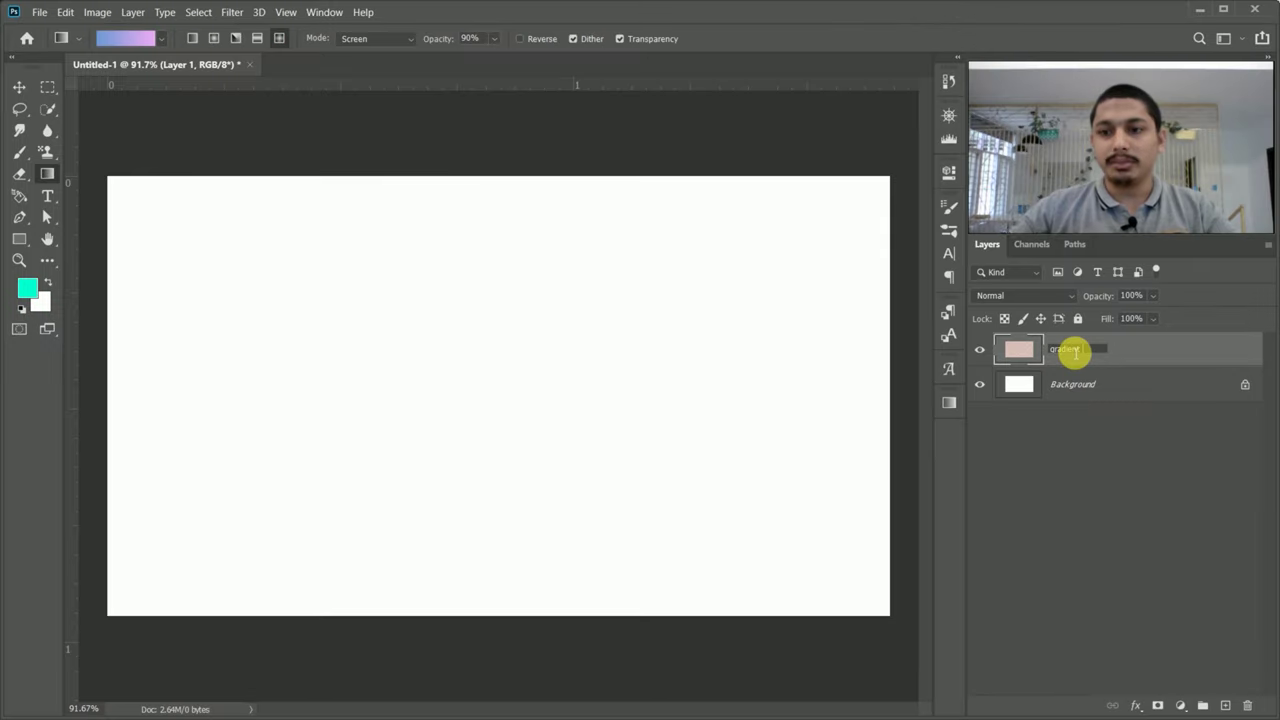
key(Return)
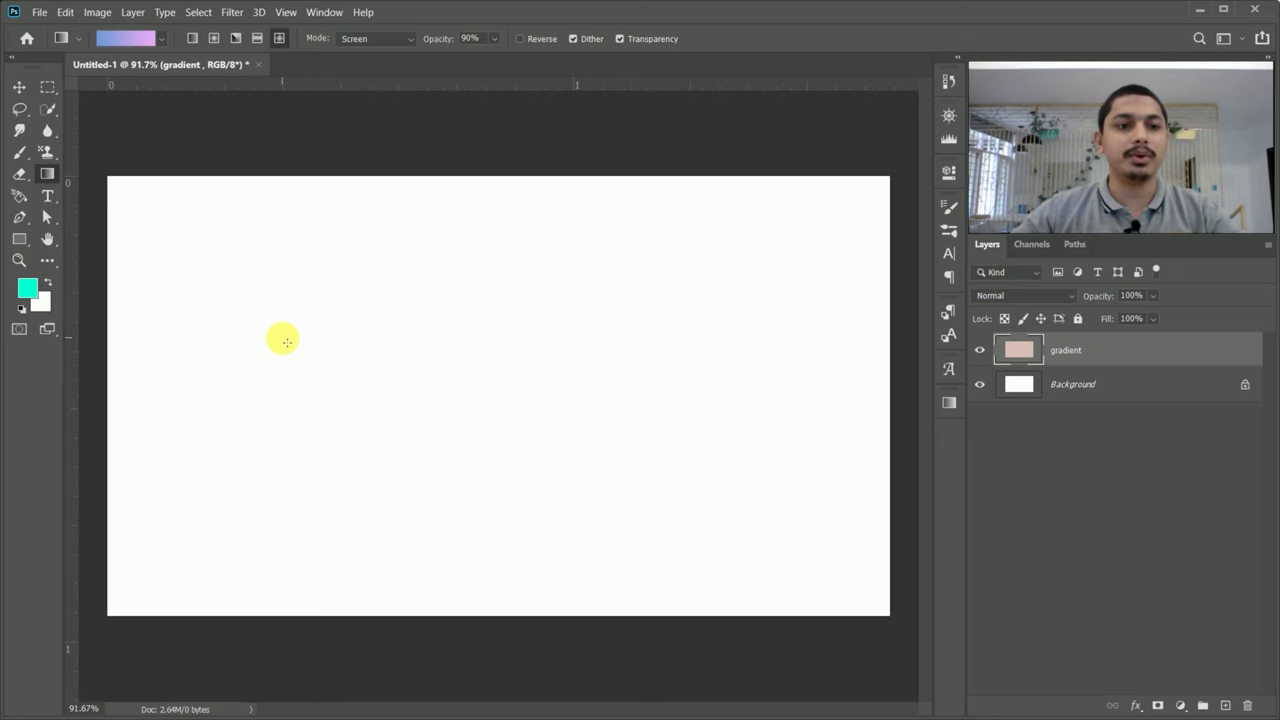
Draw several overlapping linear blue-to-pink gradients across the gradient layer in different directions using Screen mode, and undo the last one
key(v)
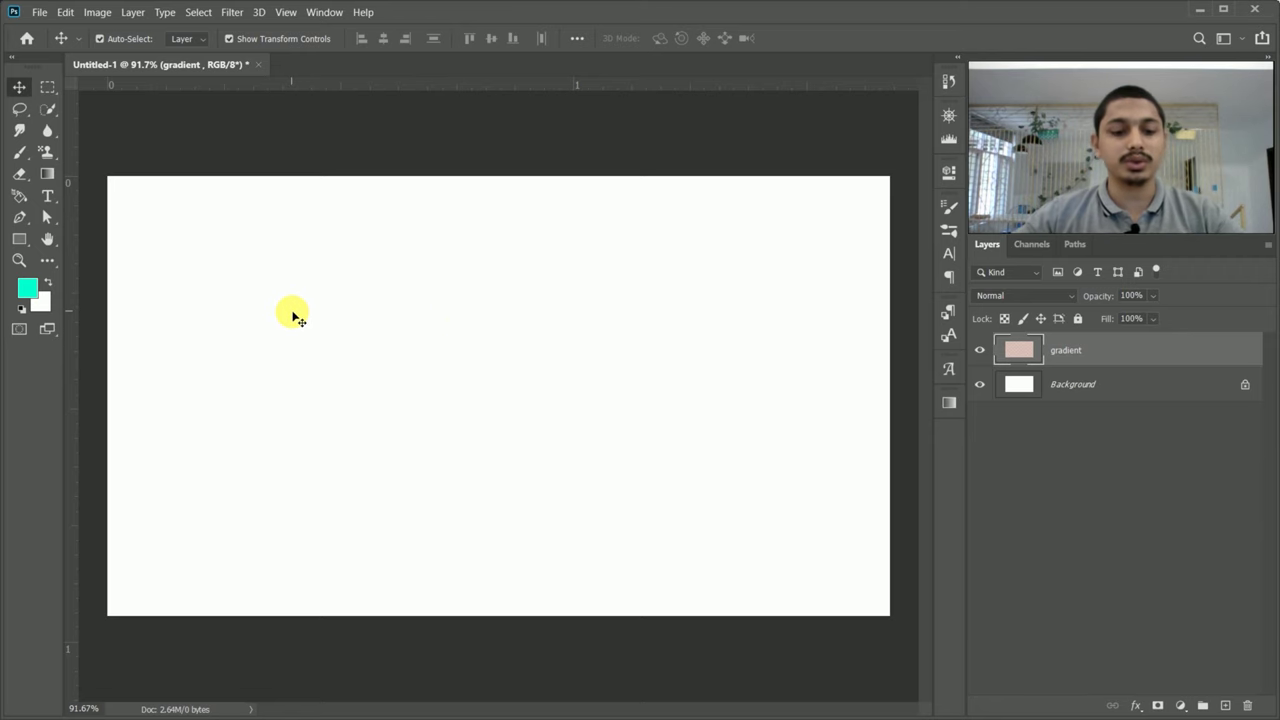
key(g)
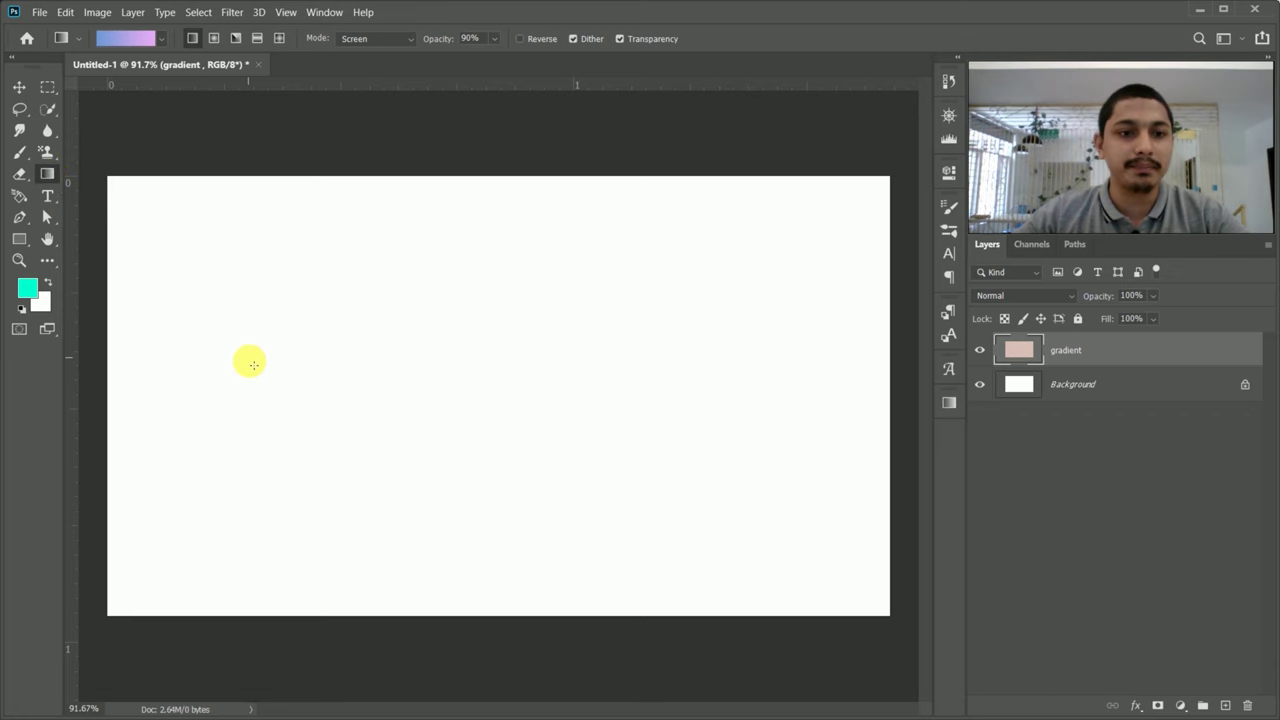
drag(180, 334, 678, 398)
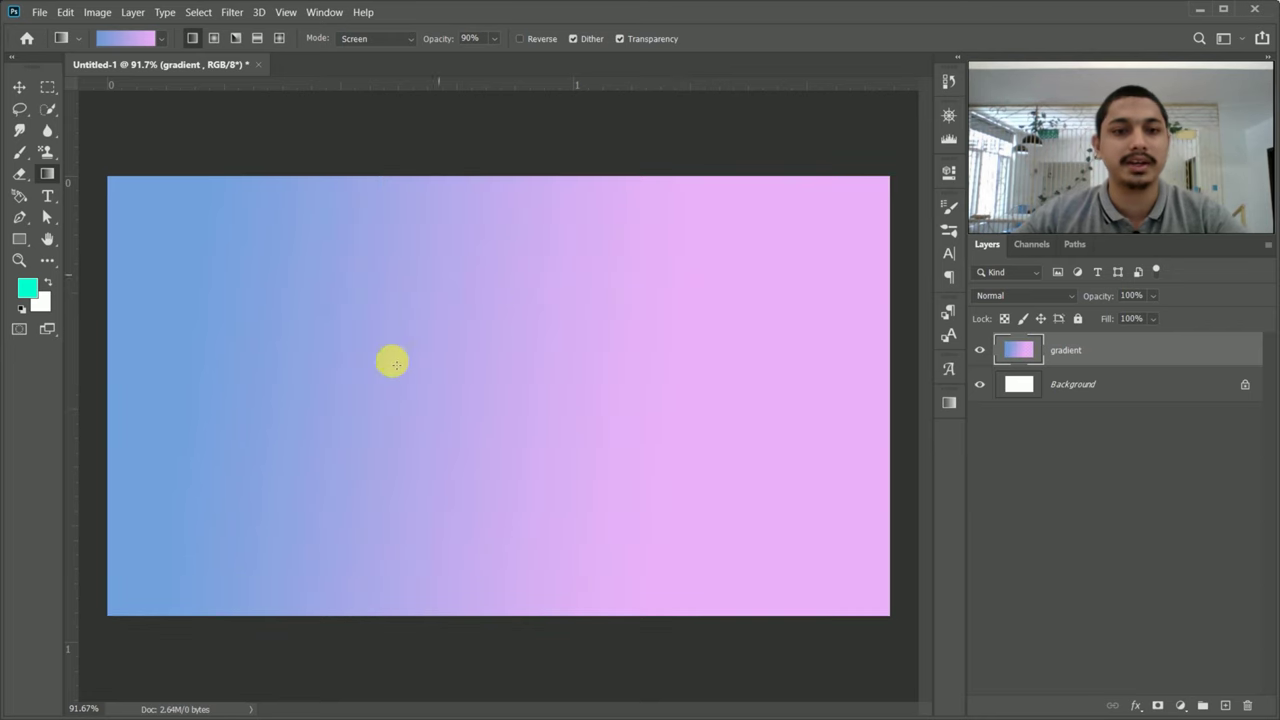
drag(674, 343, 280, 357)
drag(463, 229, 463, 495)
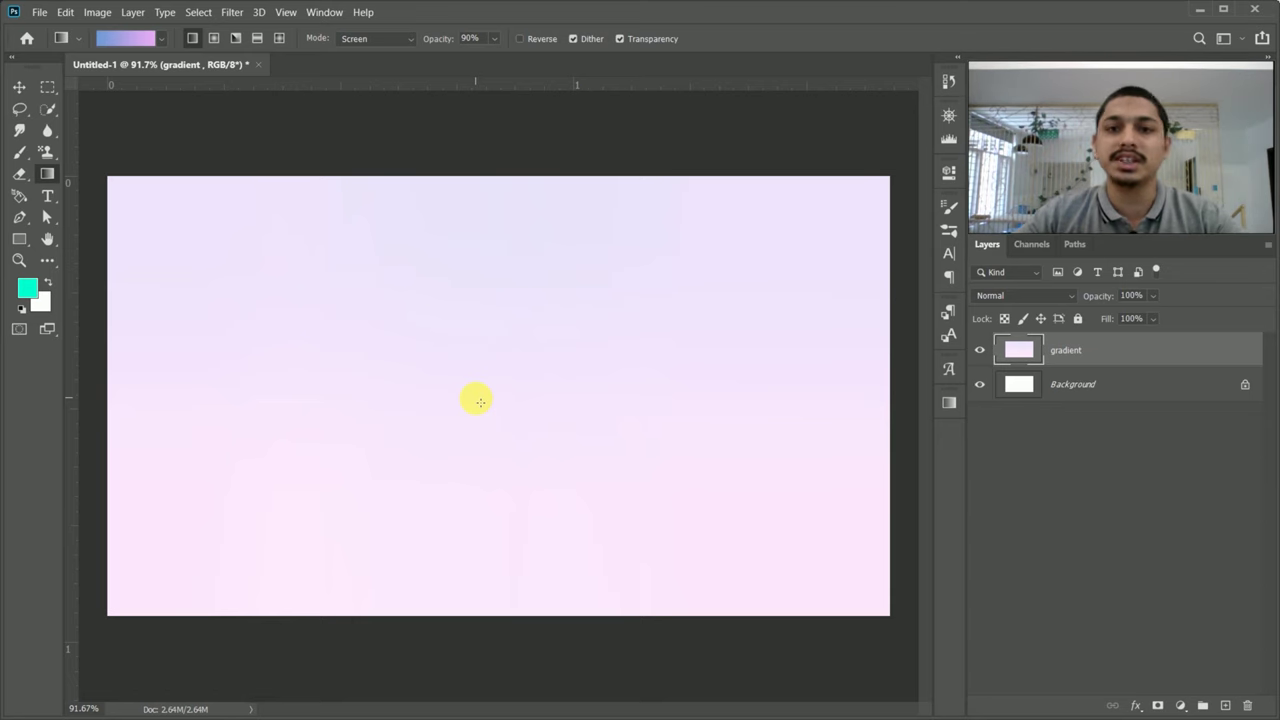
drag(268, 276, 588, 460)
drag(332, 501, 614, 334)
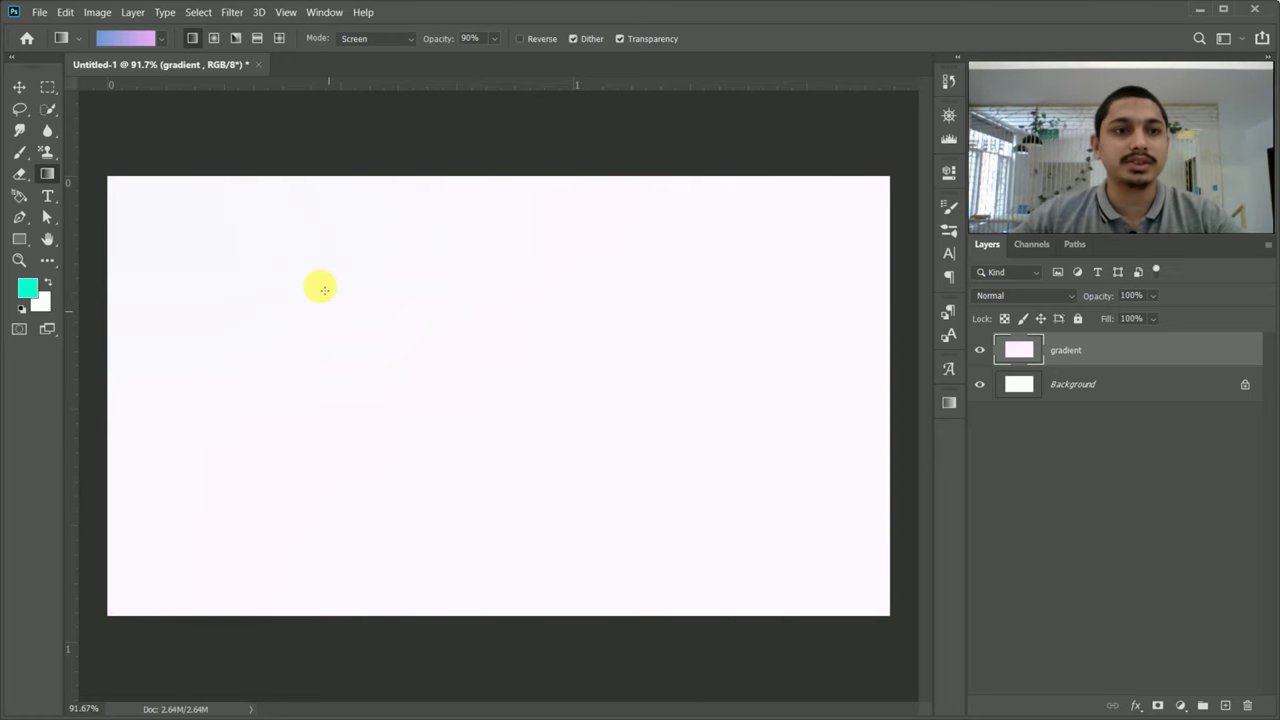
key(ctrl+z)
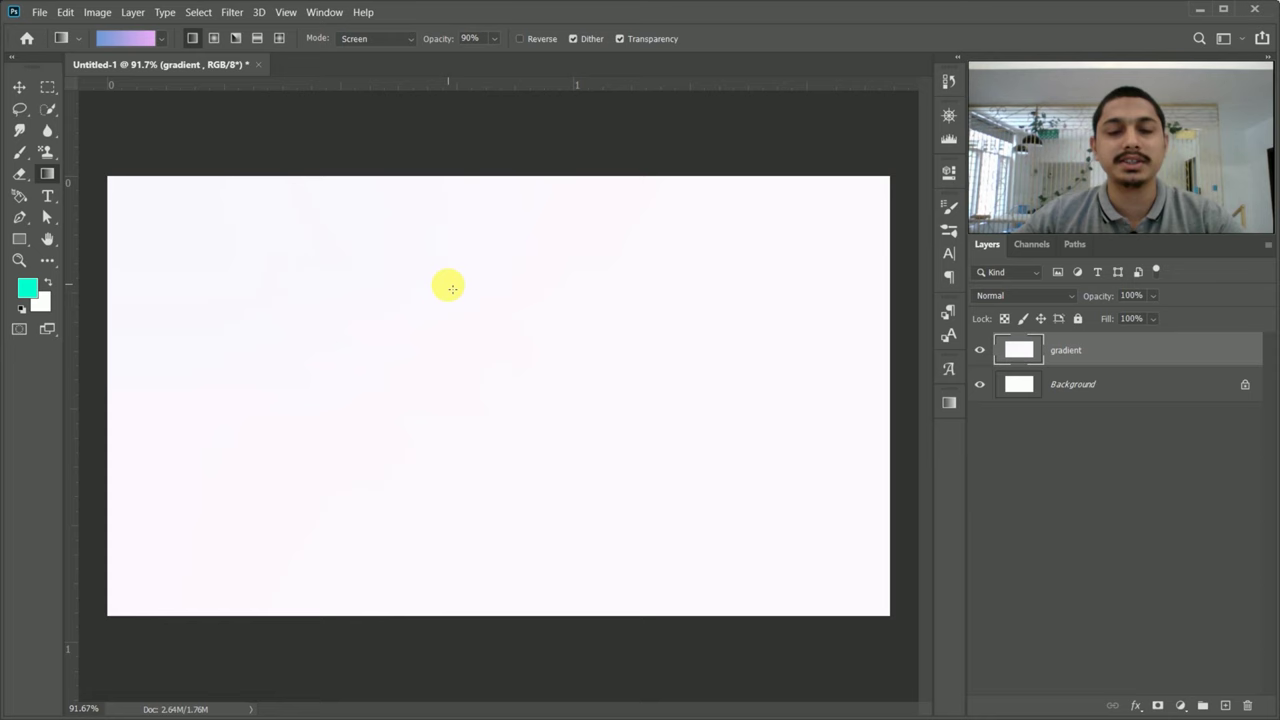
Check the current gradient in the Gradient Editor, close it, and display the full Gradients preset collection at a taller size
click(128, 39)
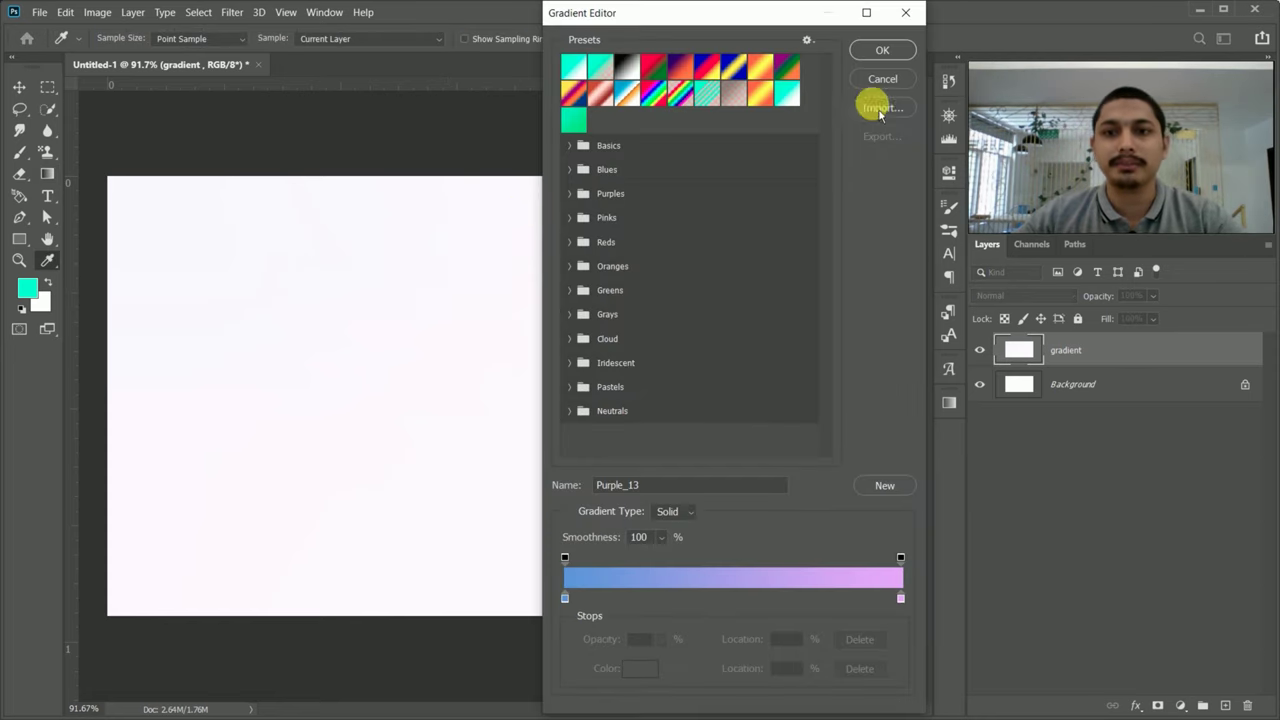
click(884, 50)
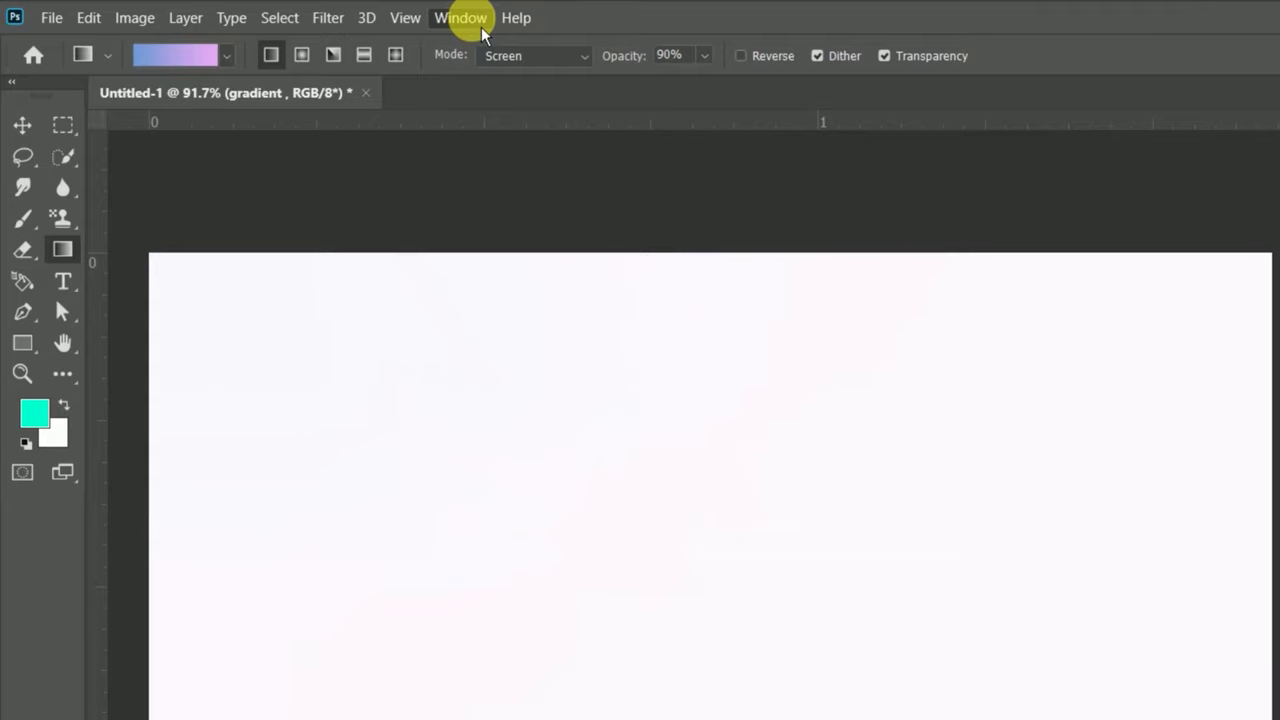
click(324, 12)
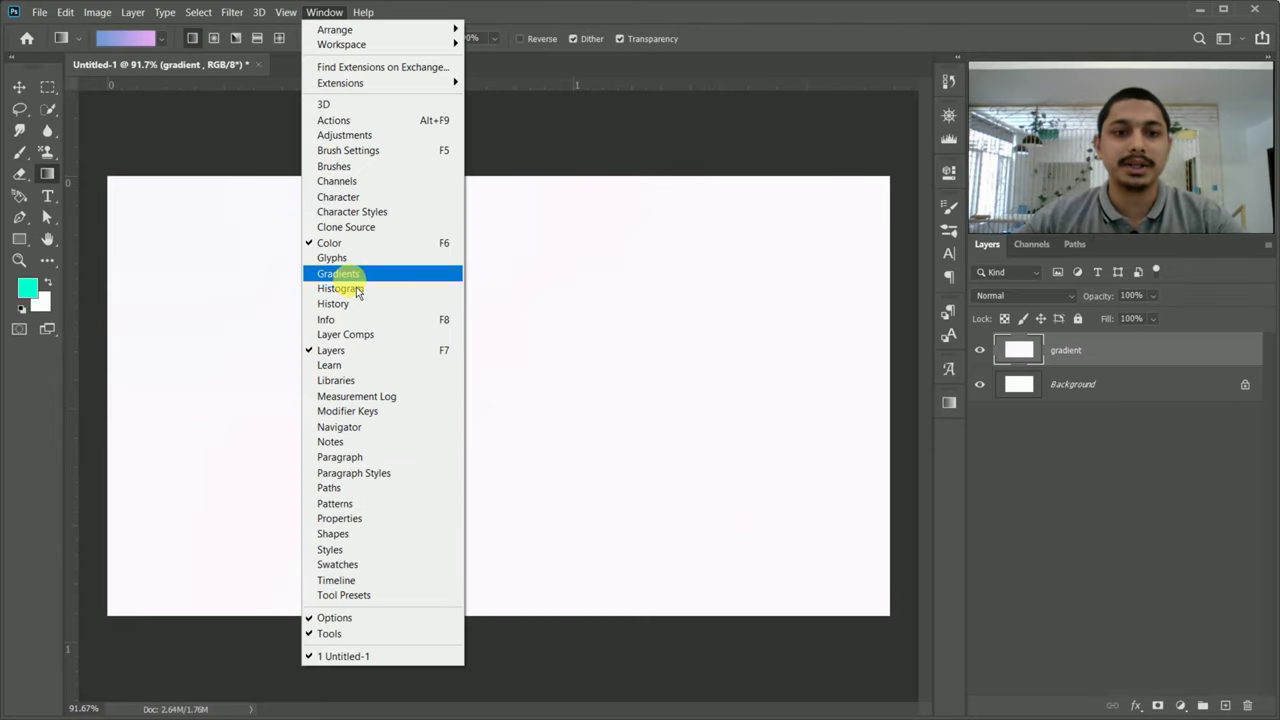
click(362, 275)
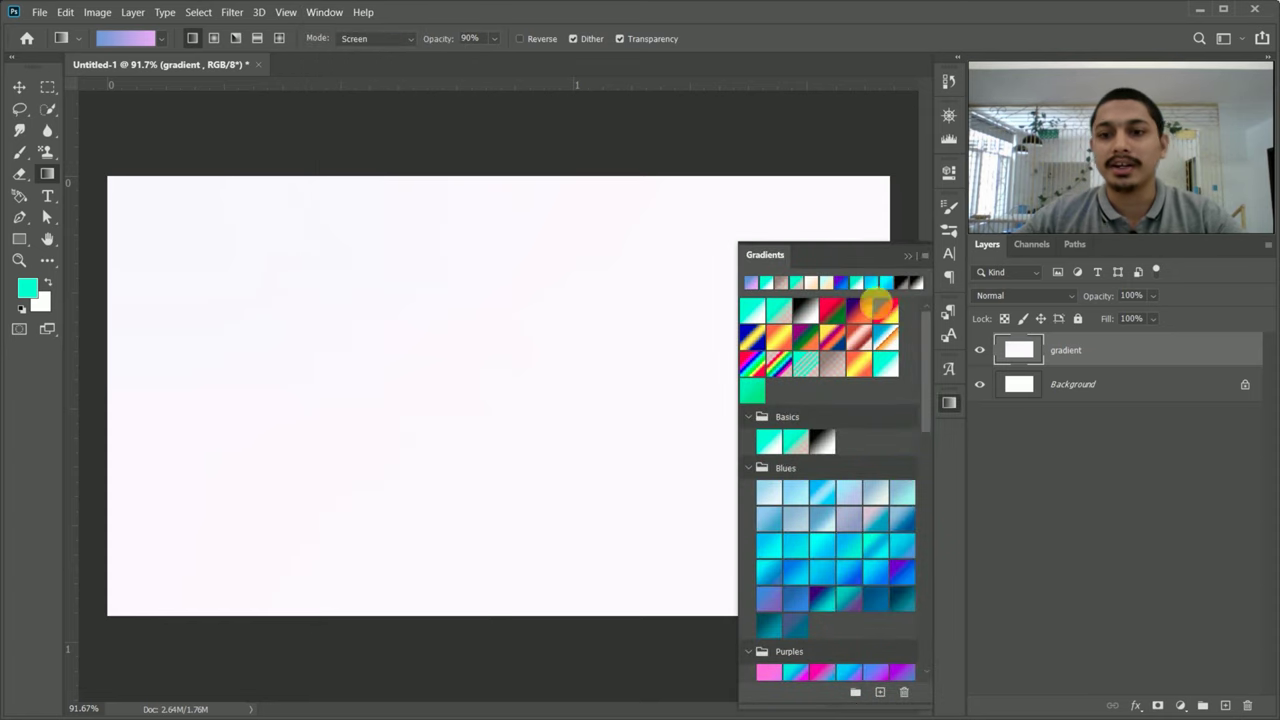
drag(866, 250, 881, 111)
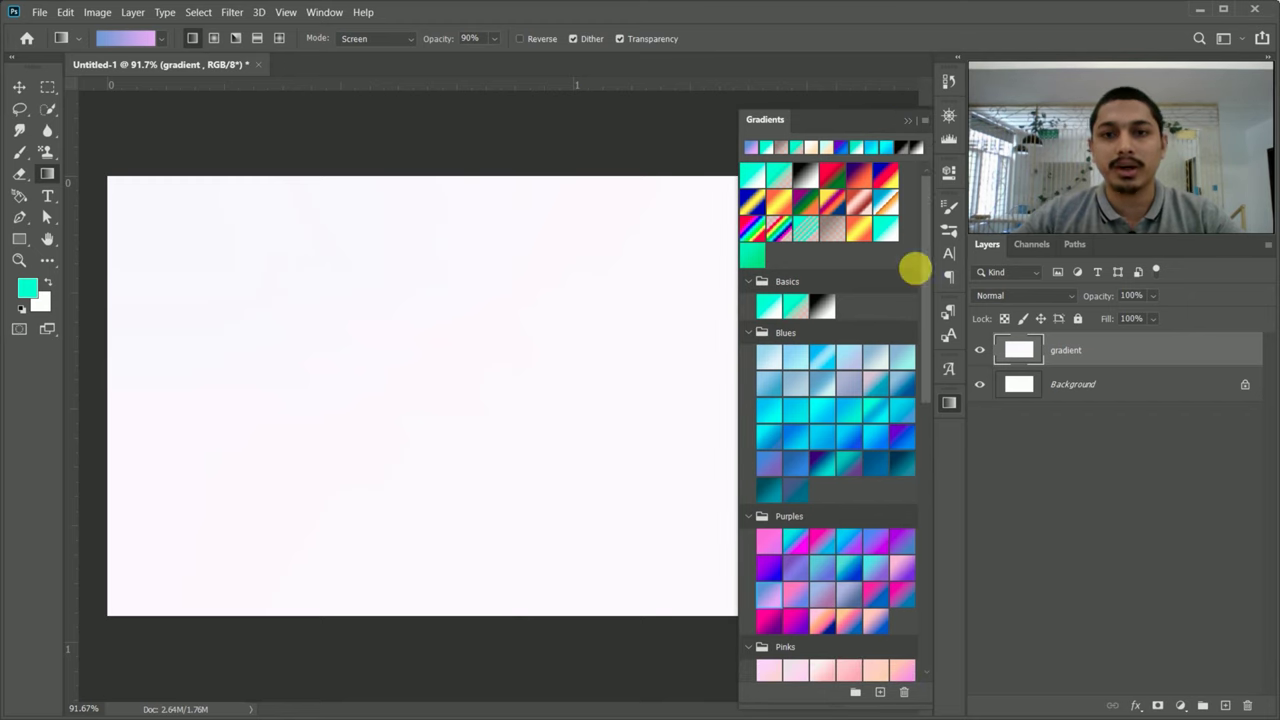
Apply a cyan-to-blue preset from the Blues group over the gradient layer as a gradient fill, and collapse the preset collection
scroll(823, 291, down, 4)
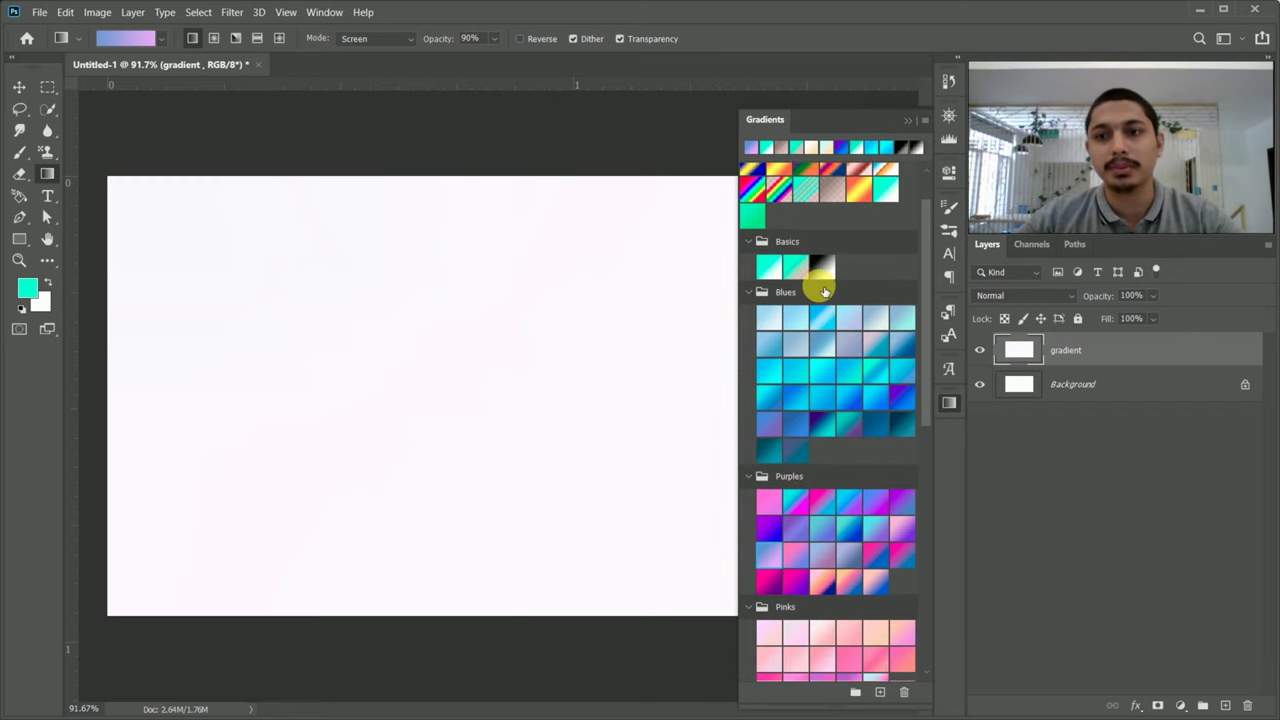
scroll(824, 291, down, 3)
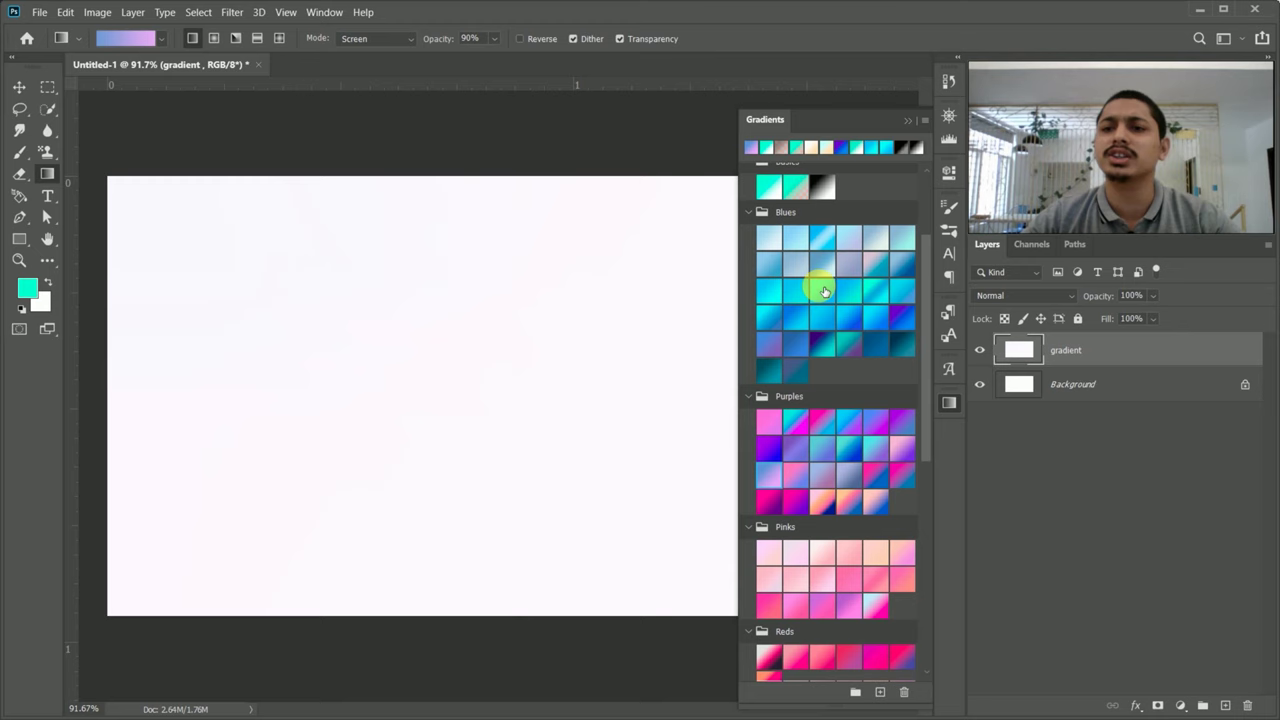
scroll(822, 288, down, 1)
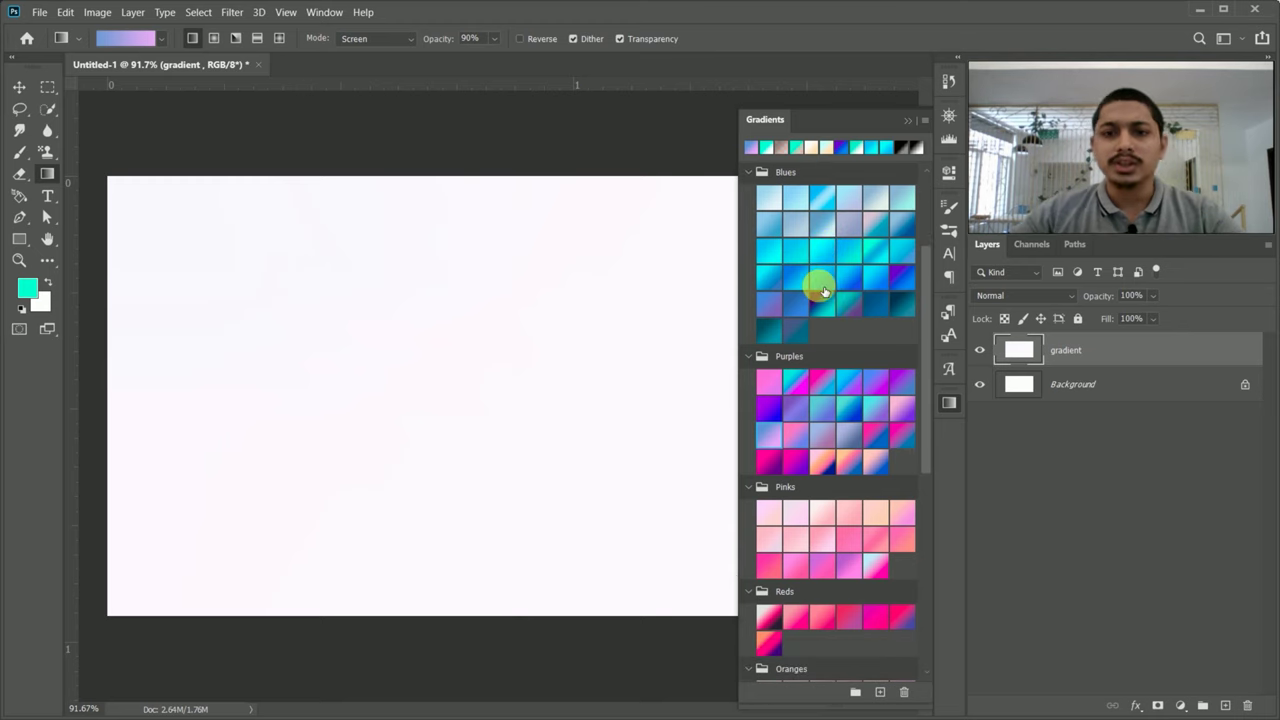
scroll(810, 318, down, 1)
scroll(810, 340, down, 3)
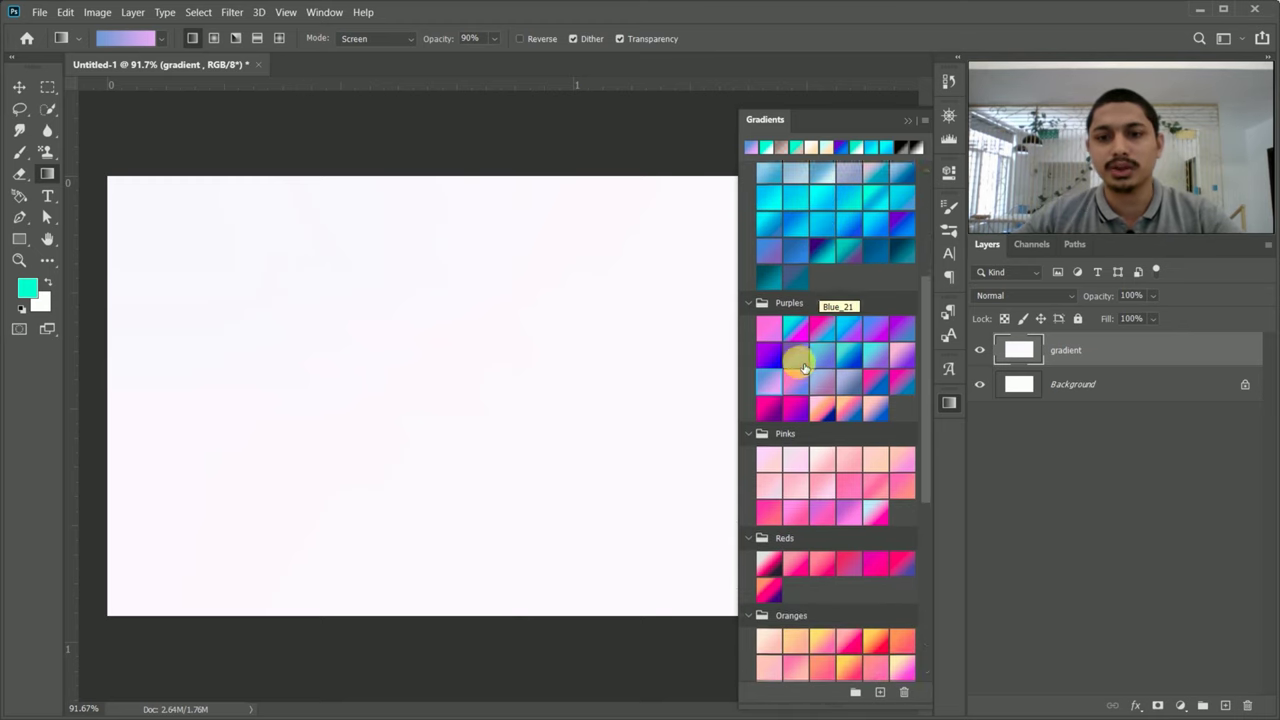
scroll(814, 346, down, 1)
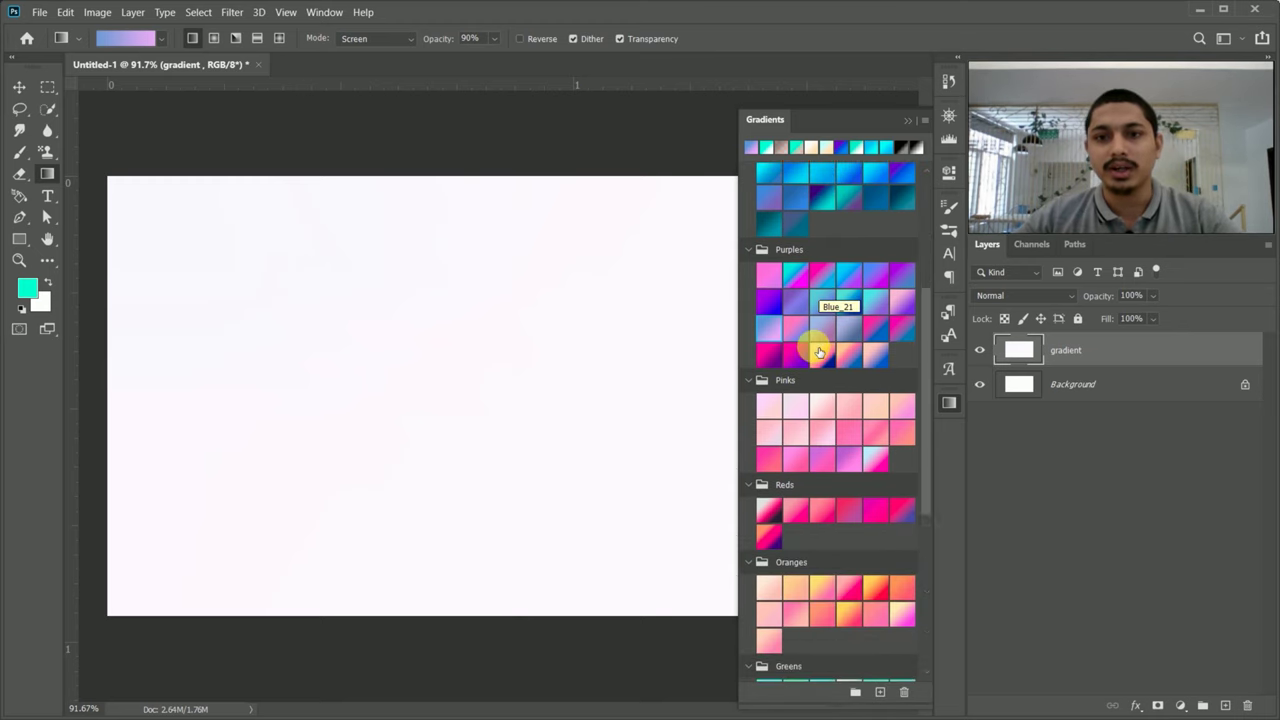
scroll(814, 346, up, 2)
scroll(825, 320, up, 2)
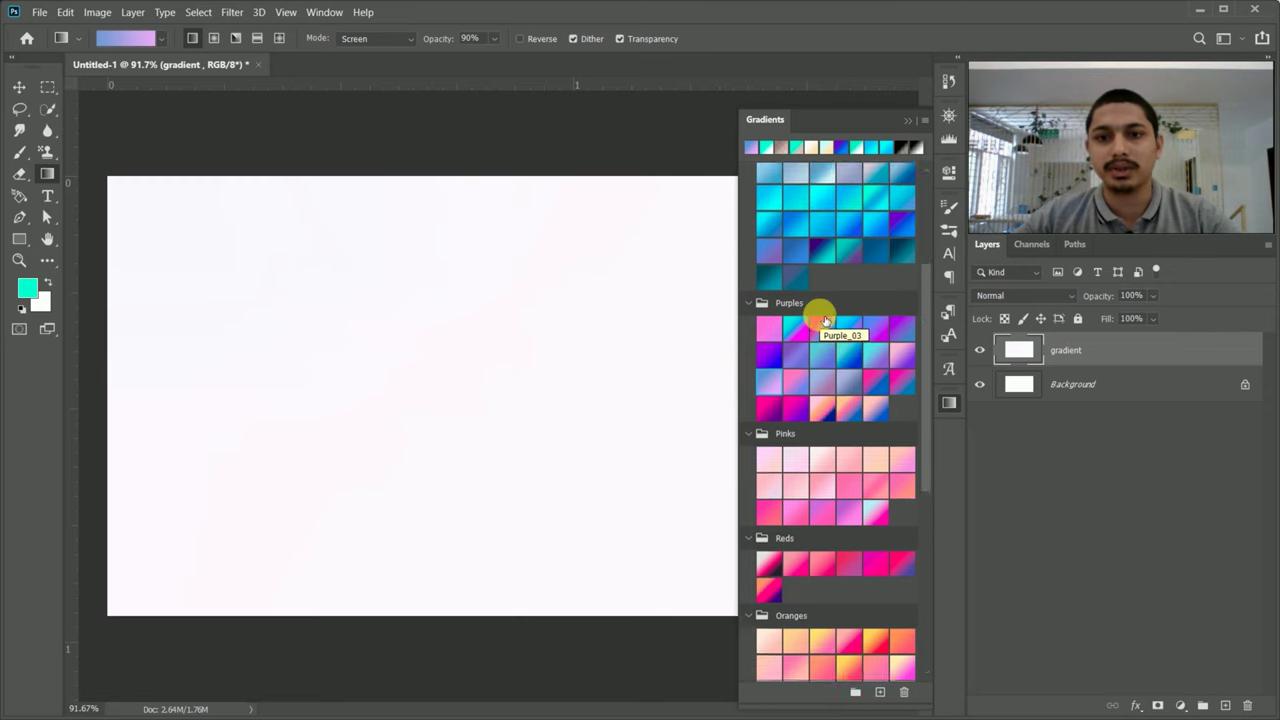
scroll(826, 328, up, 1)
scroll(826, 326, up, 1)
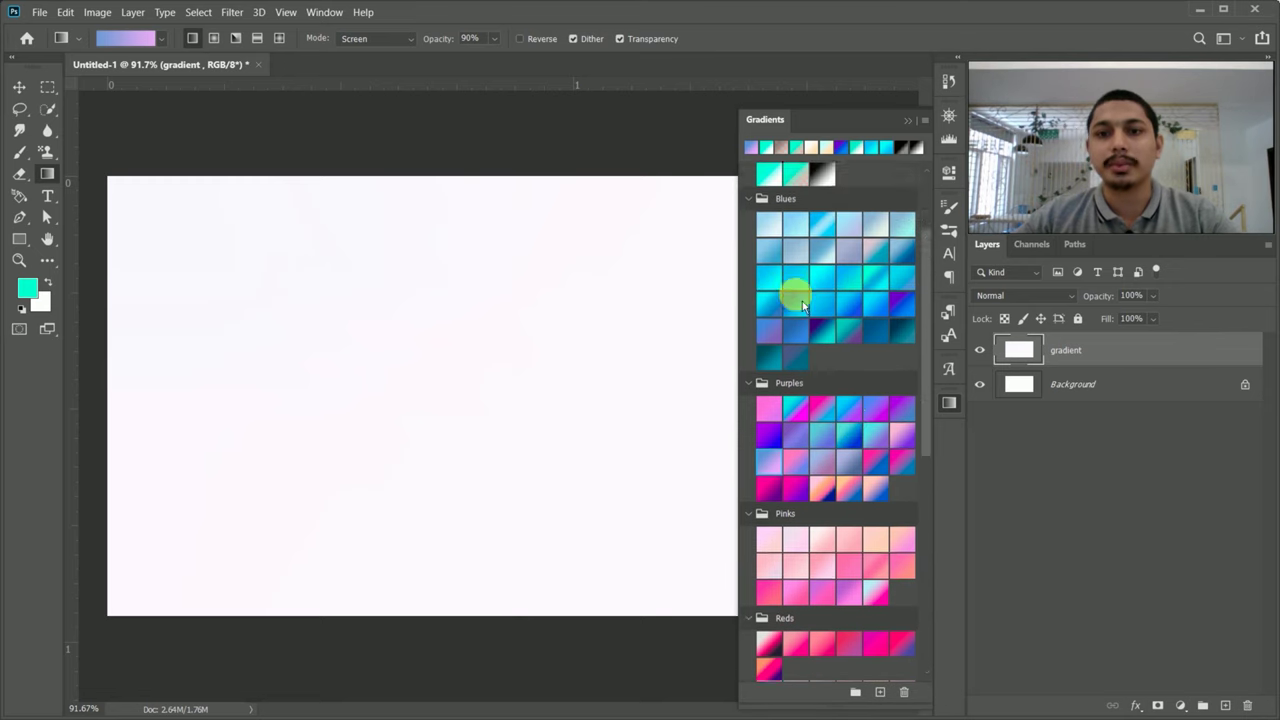
click(855, 308)
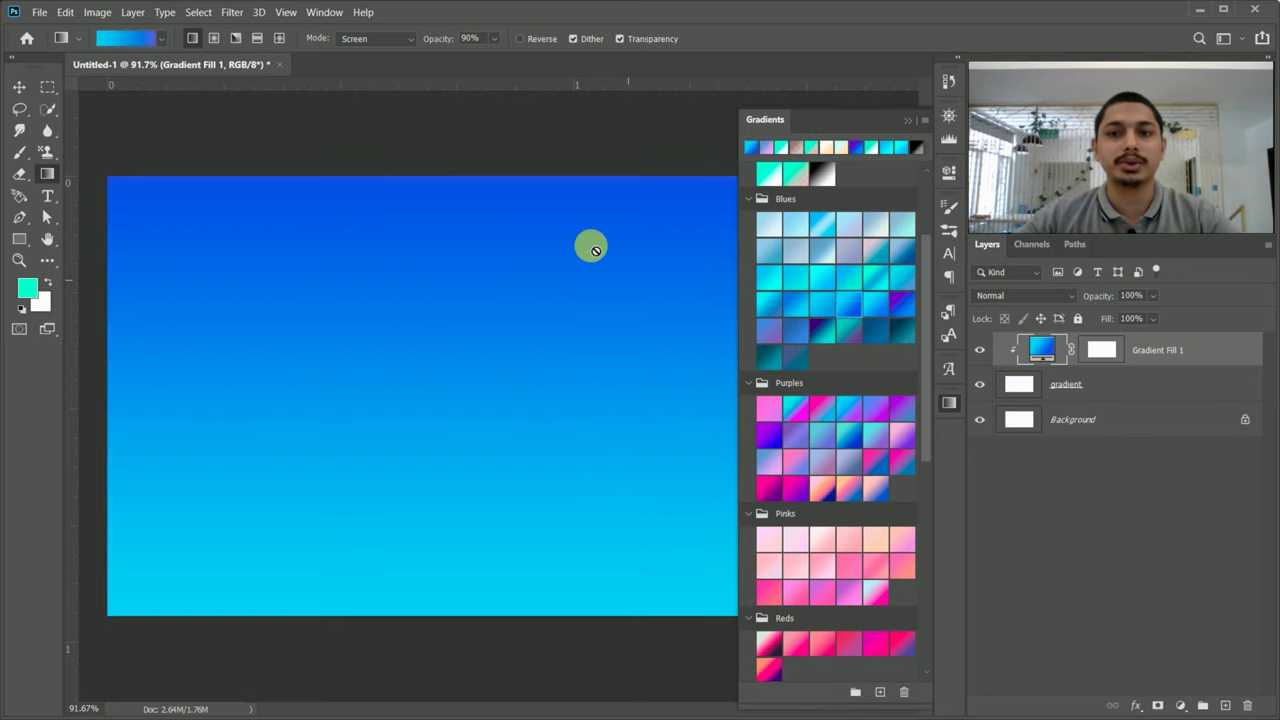
click(907, 121)
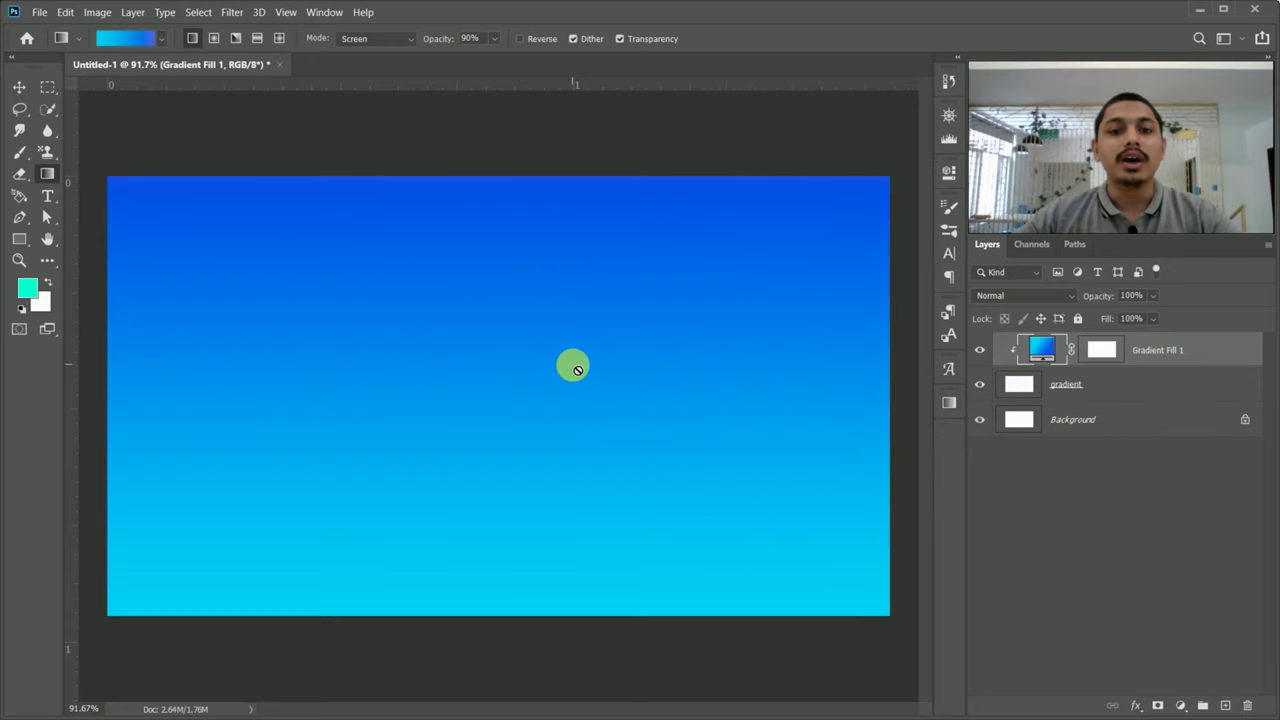
Open the gradient fill layer's settings and change its style to Radial
double_click(1042, 350)
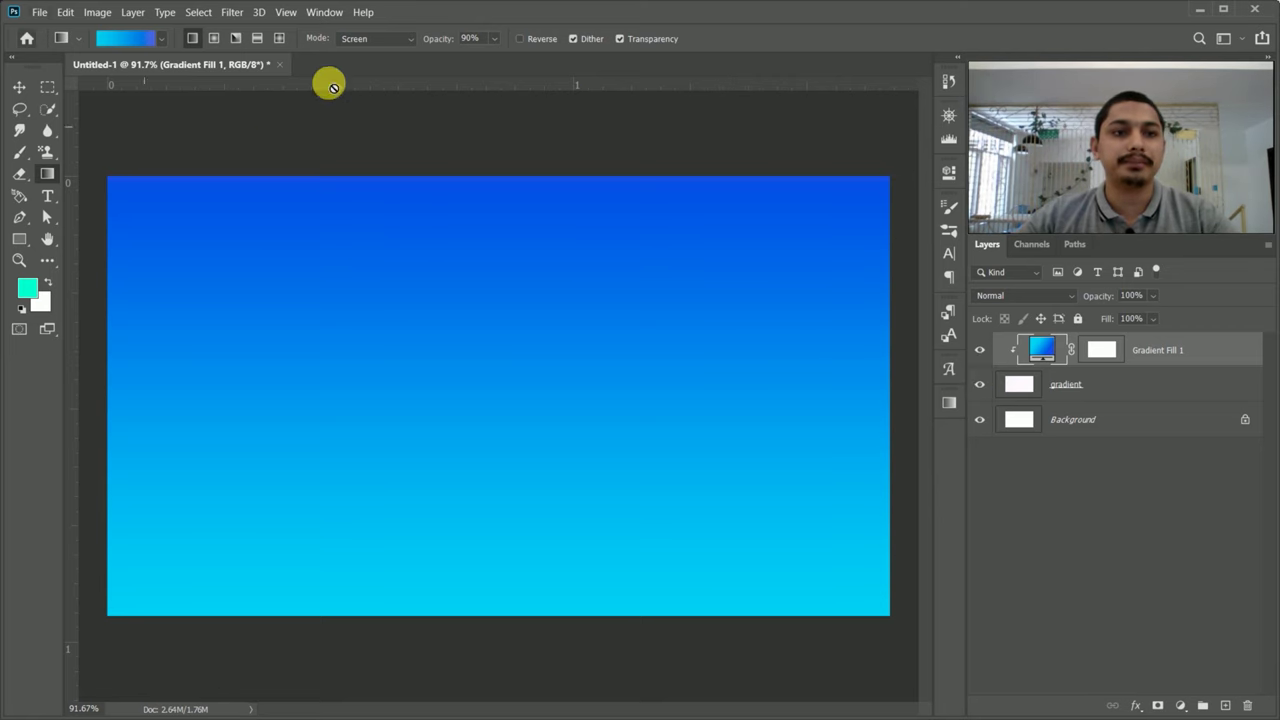
double_click(1045, 350)
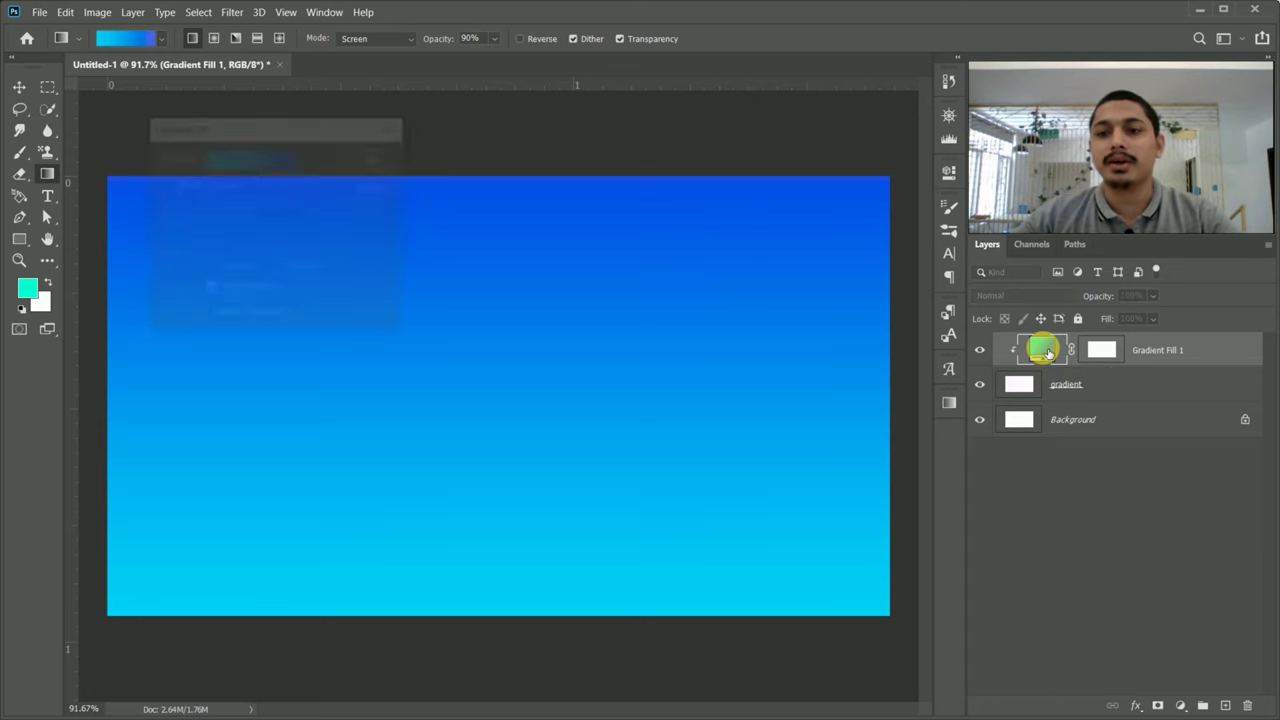
drag(302, 145, 407, 148)
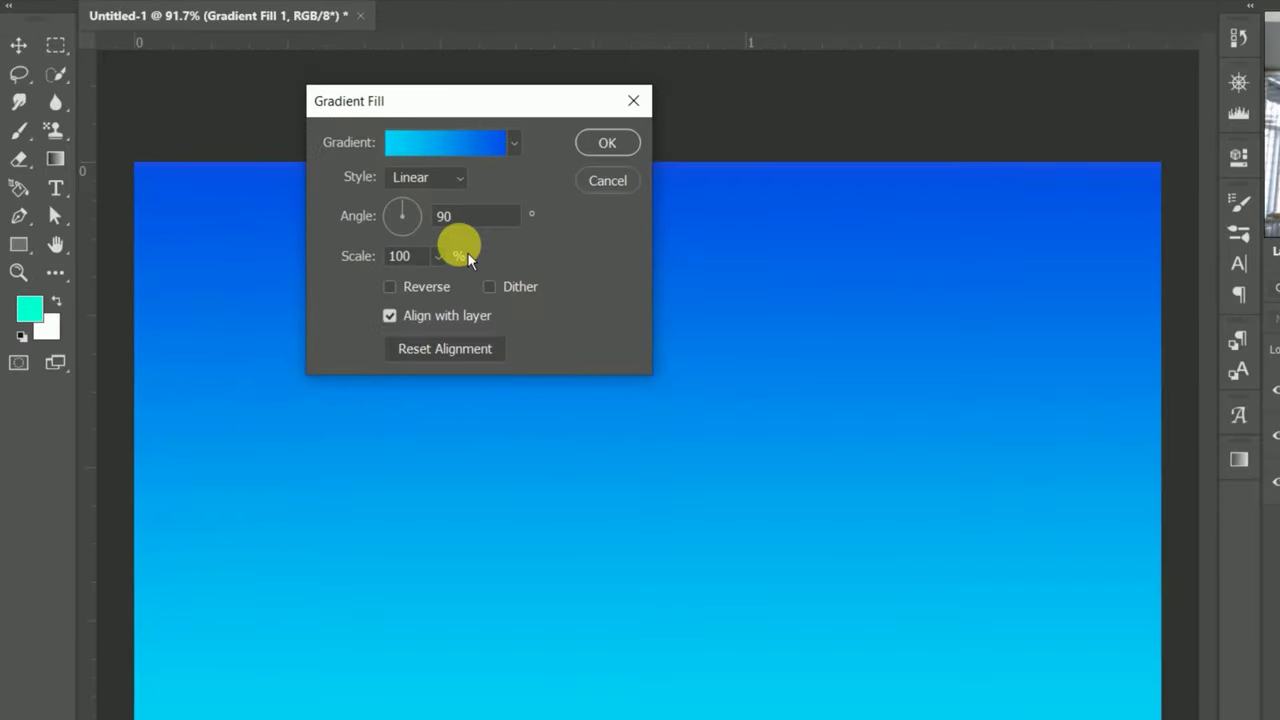
click(468, 181)
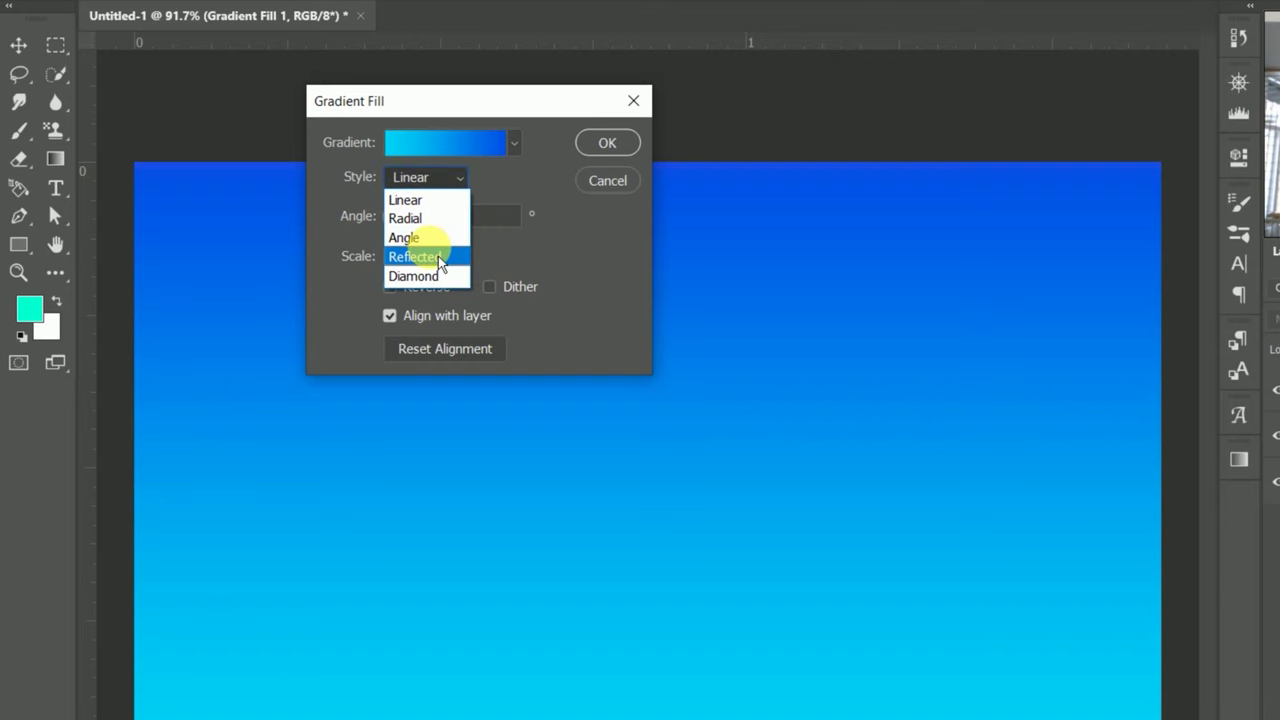
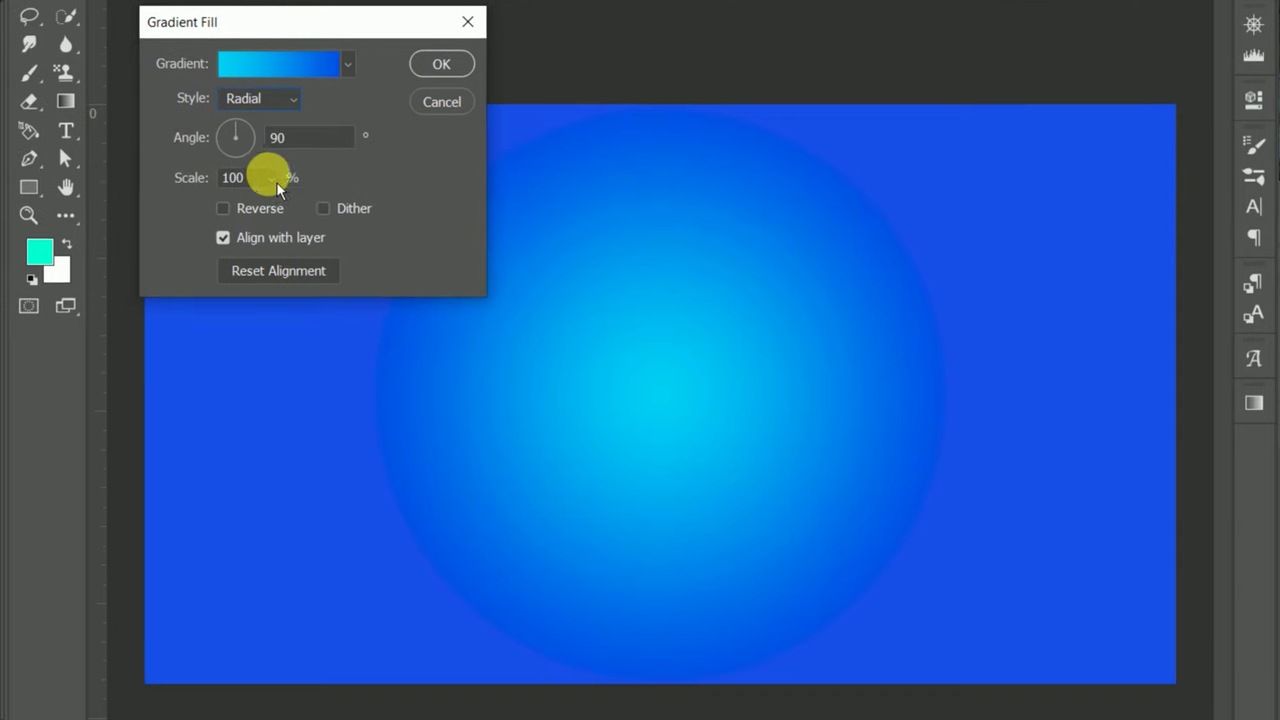
Try gradient scales of 177% and 1%, and set the radial gradient's scale to 78%
click(268, 240)
mouse_move(283, 220)
mouse_down()
mouse_move(340, 221)
mouse_move(291, 218)
mouse_up()
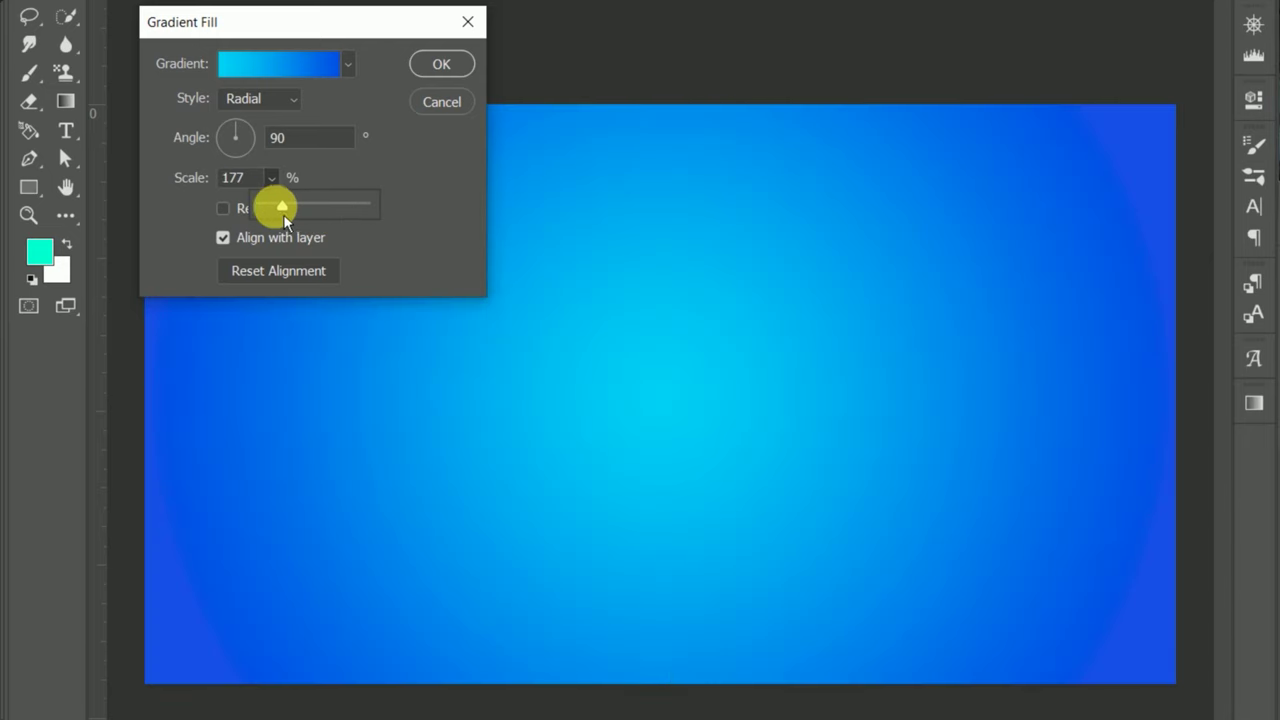
drag(291, 214, 278, 214)
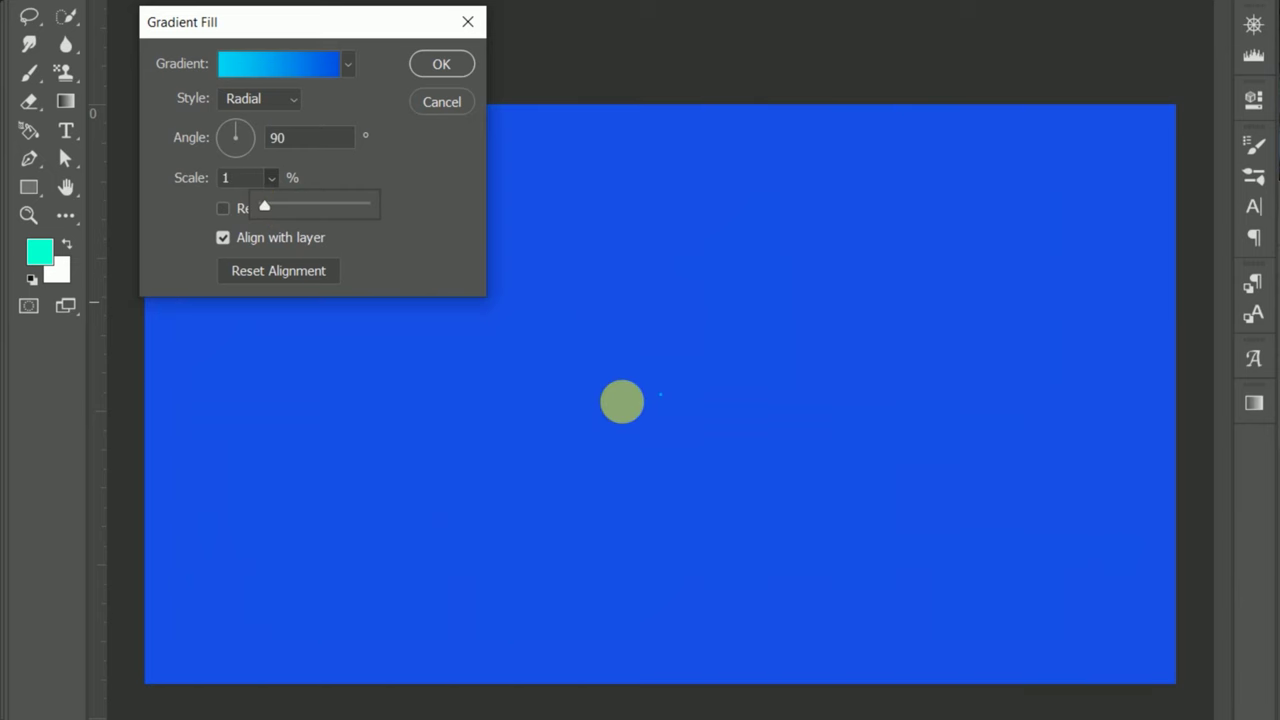
scroll(677, 420, up, 2)
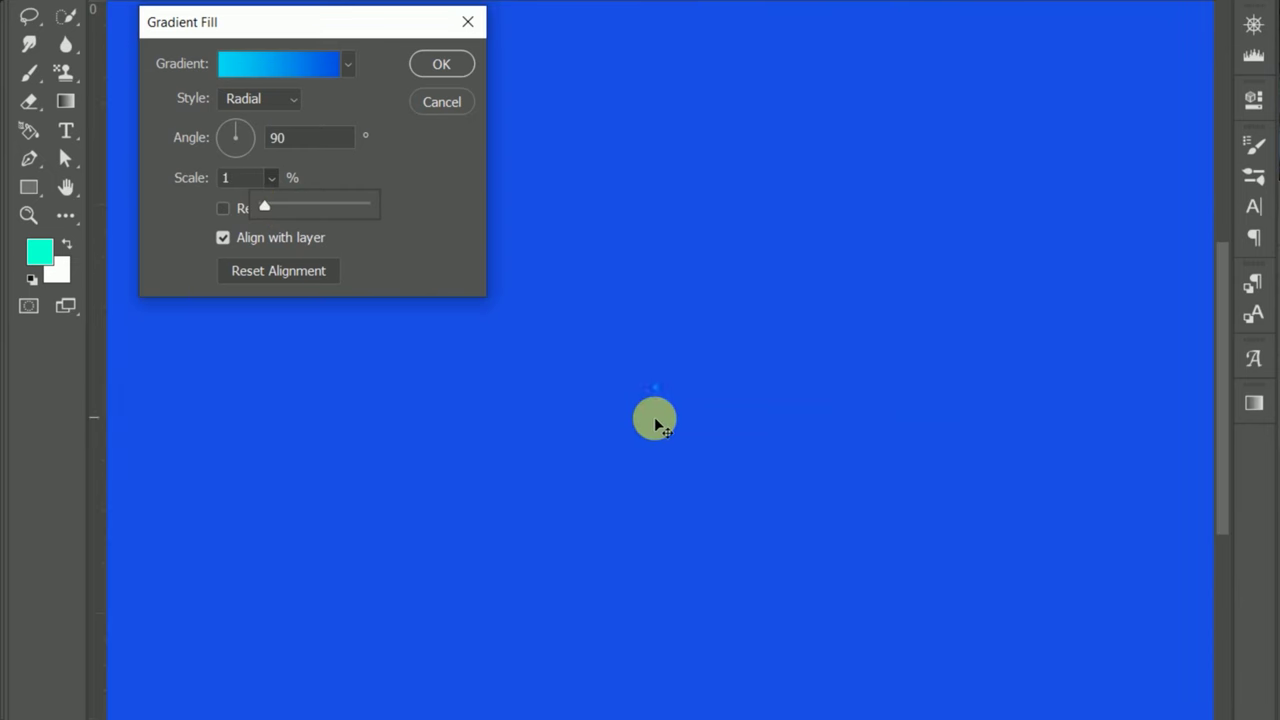
drag(264, 205, 271, 206)
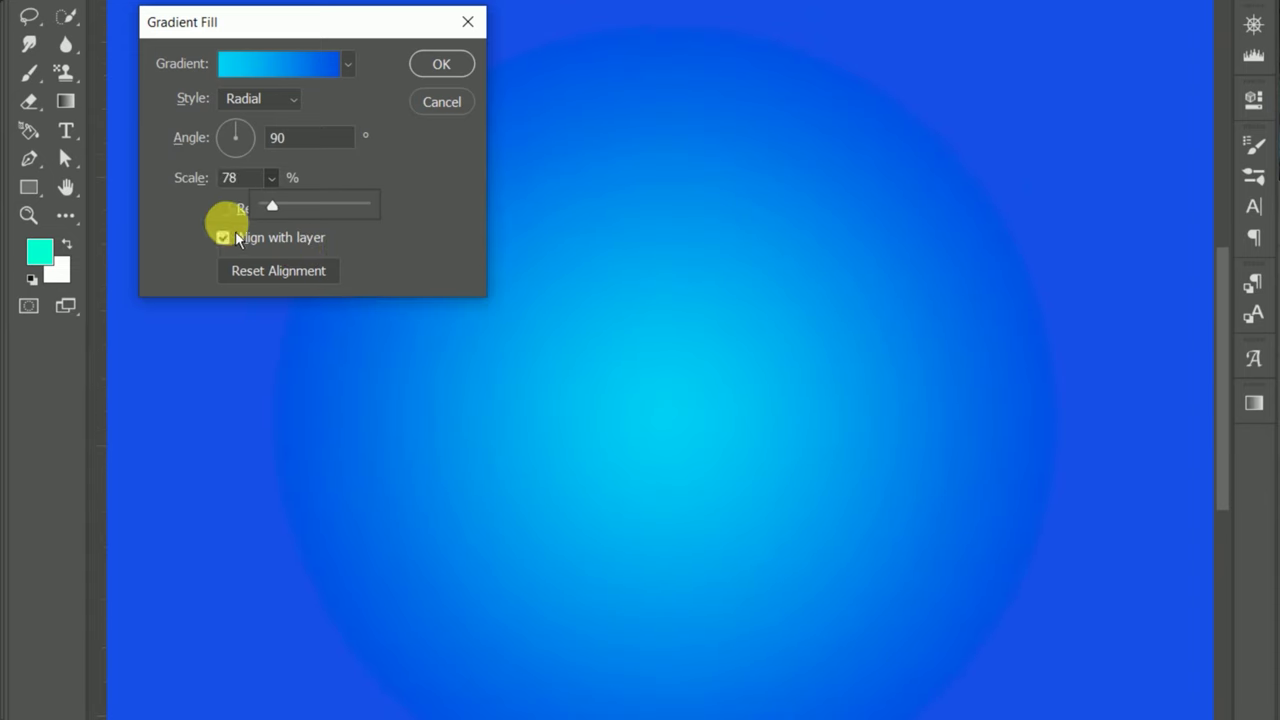
click(414, 198)
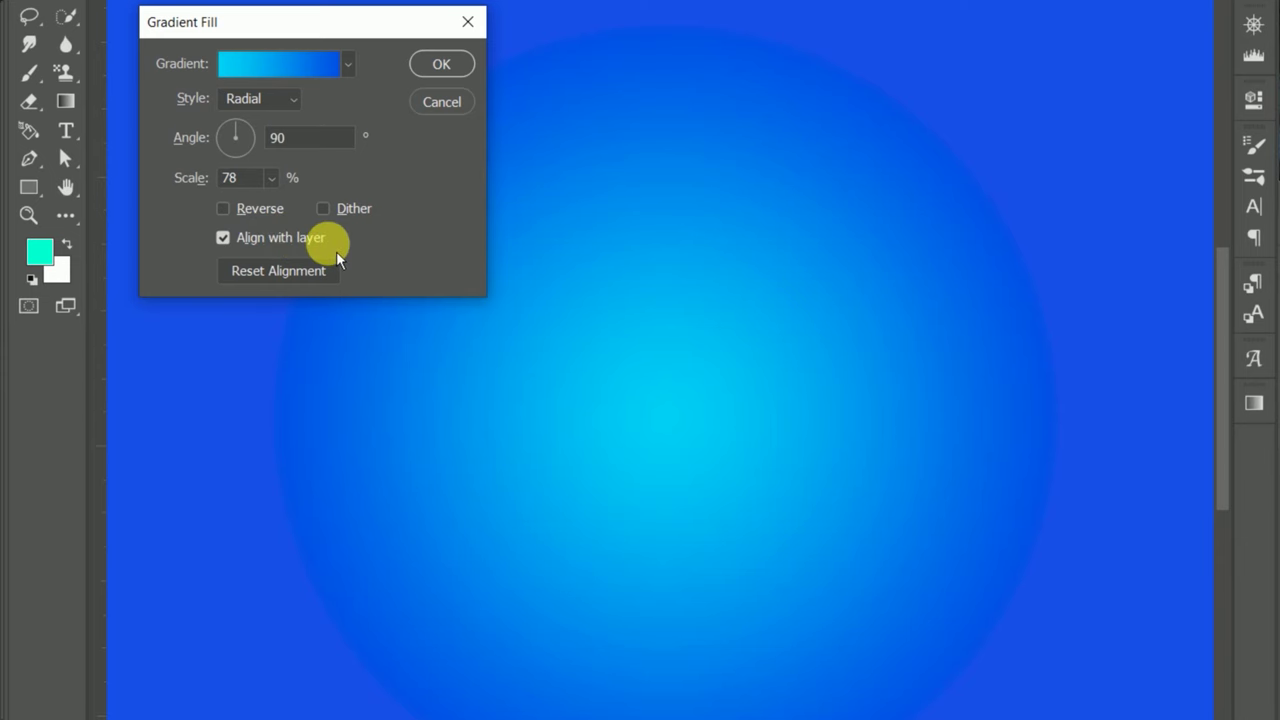
Try reversing the radial gradient's colours and switch the reversal back off
click(237, 218)
scroll(630, 440, down, 3)
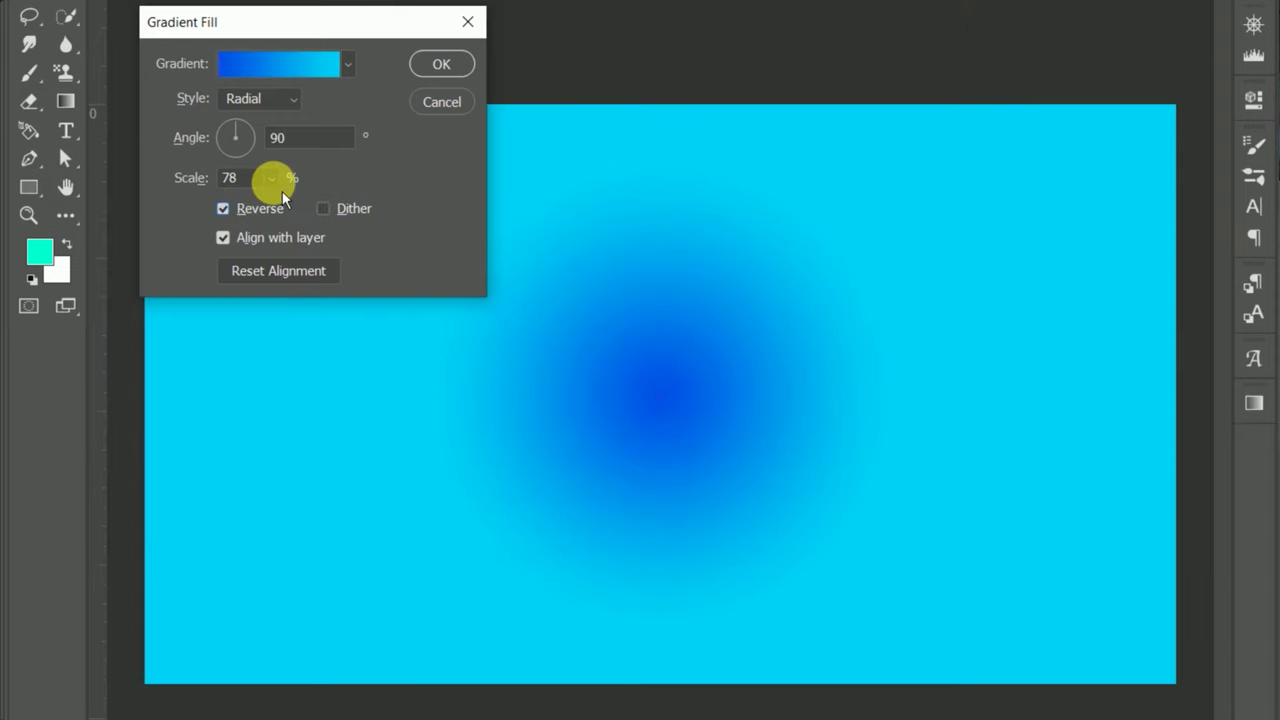
click(226, 212)
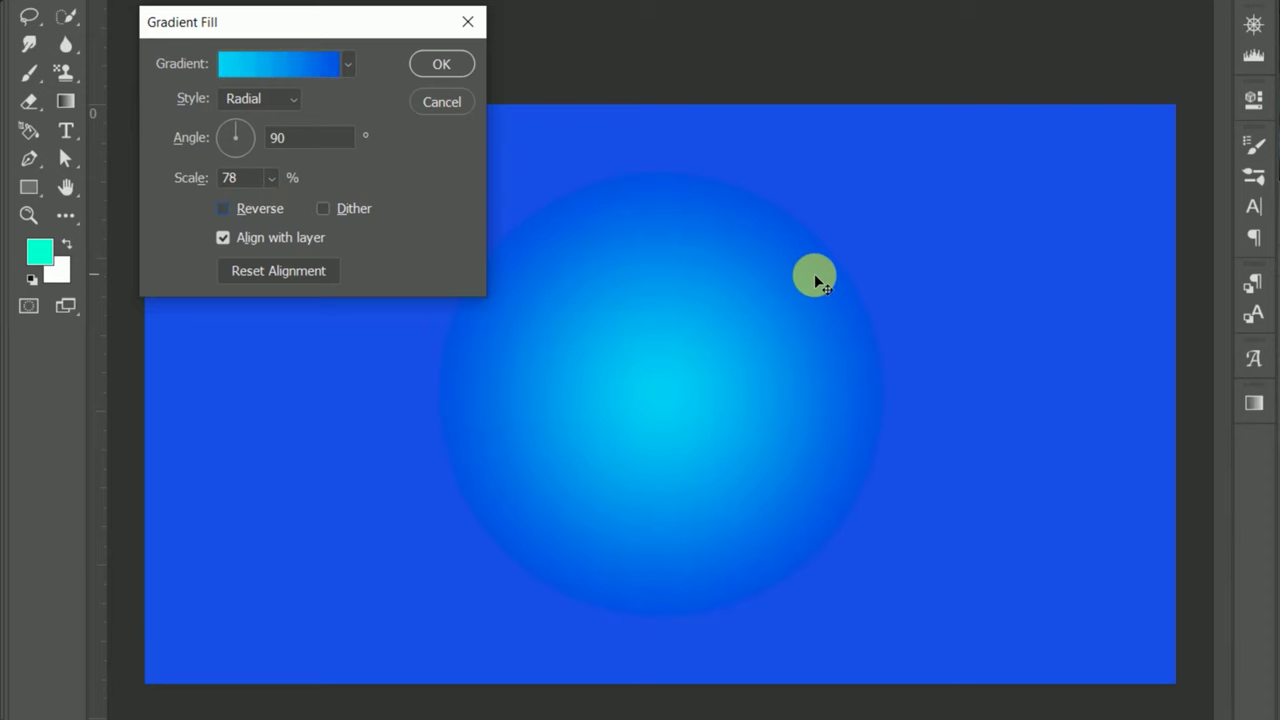
Reverse the radial gradient's colours and change the gradient style to Linear
click(222, 208)
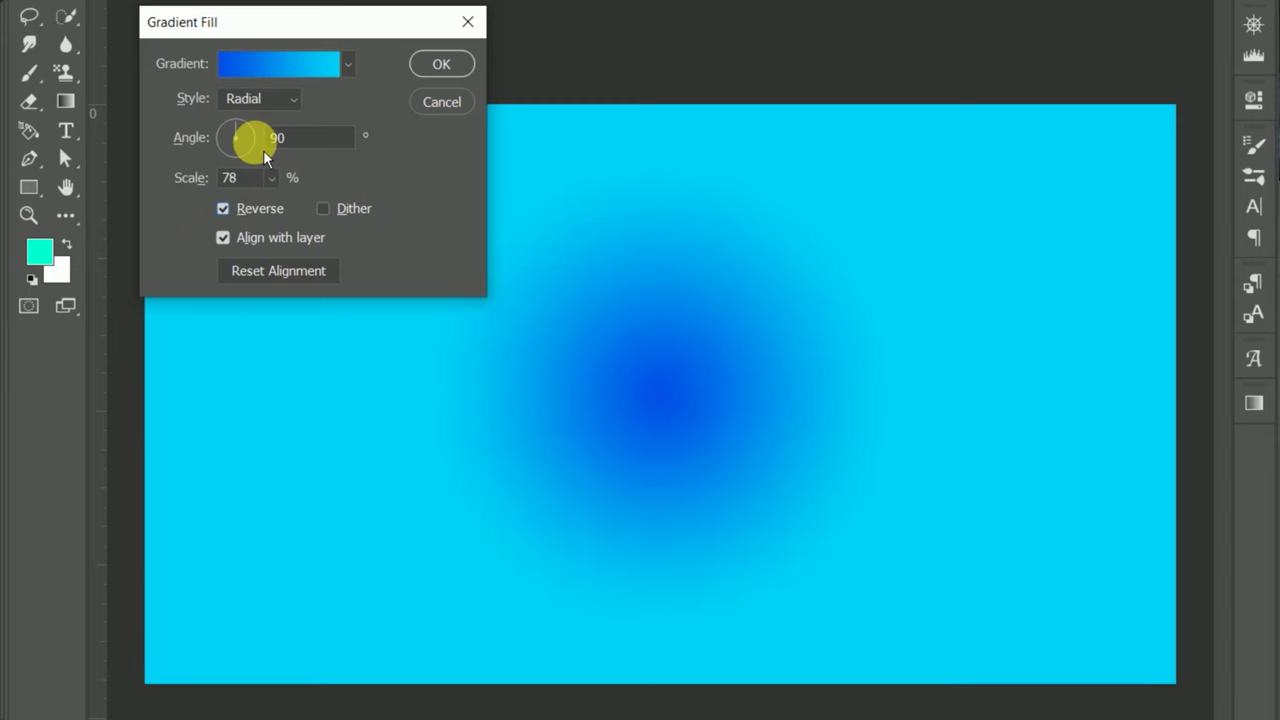
click(348, 66)
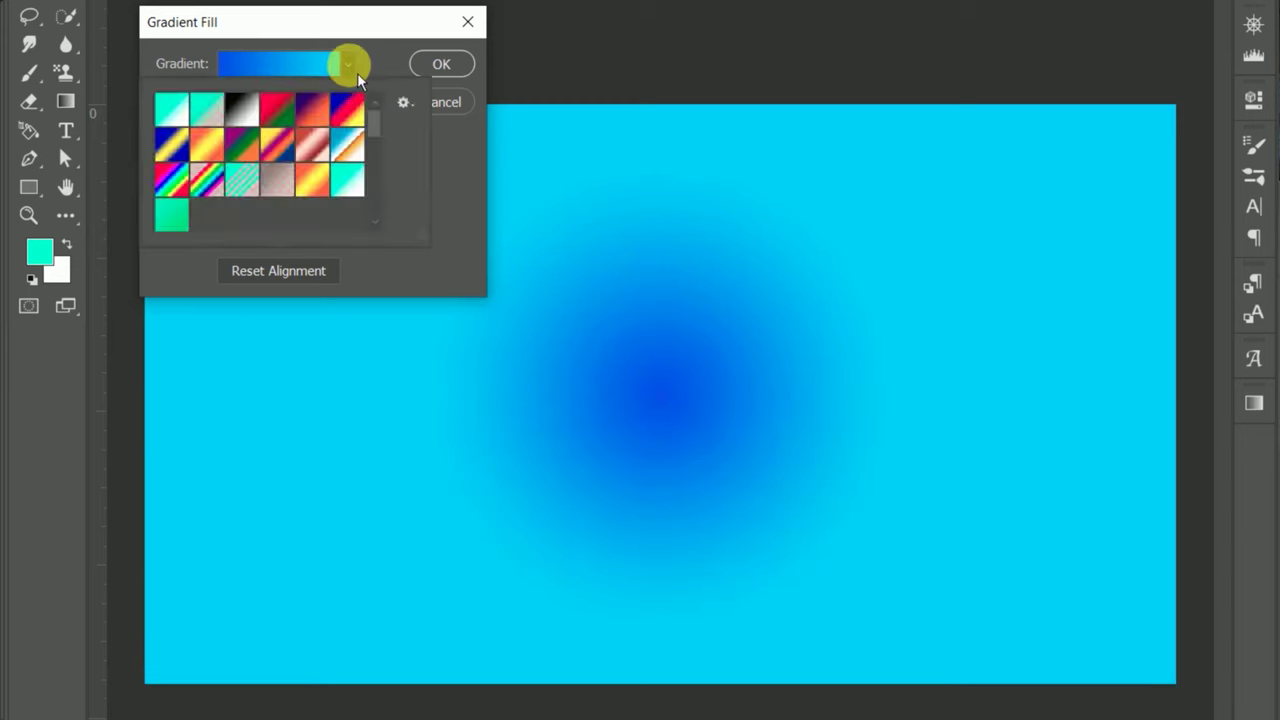
click(350, 68)
click(288, 100)
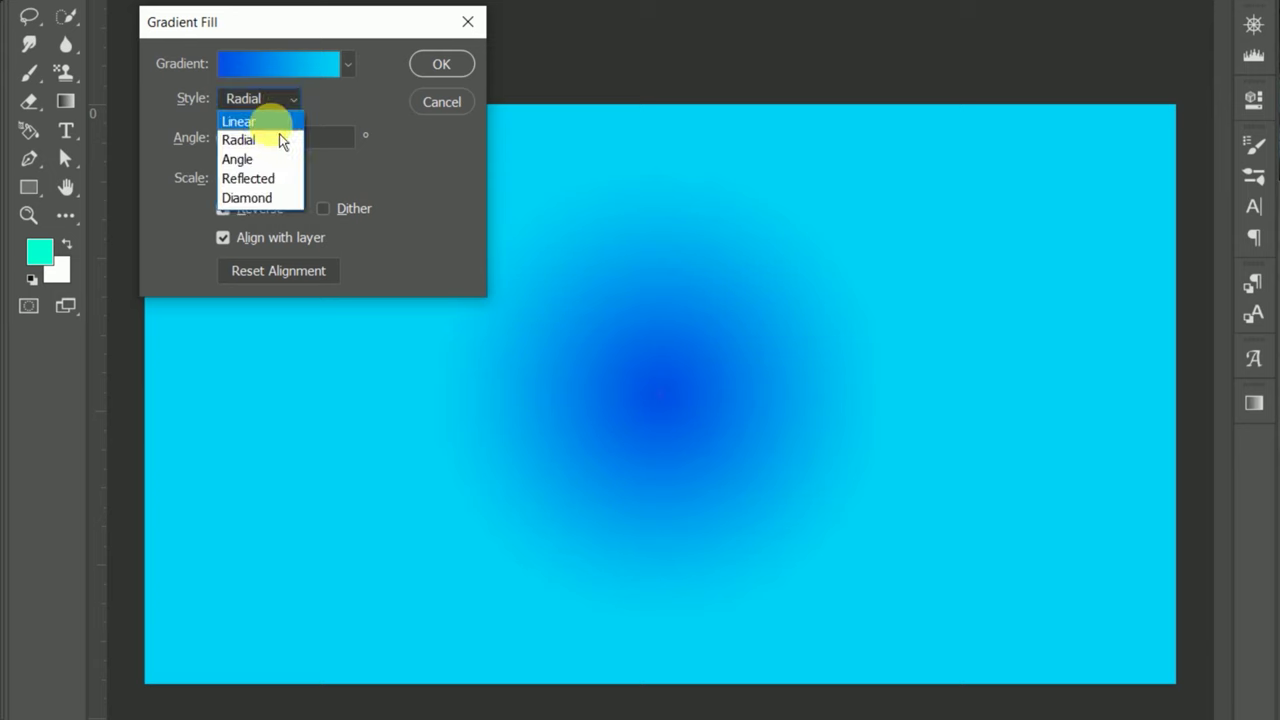
click(273, 130)
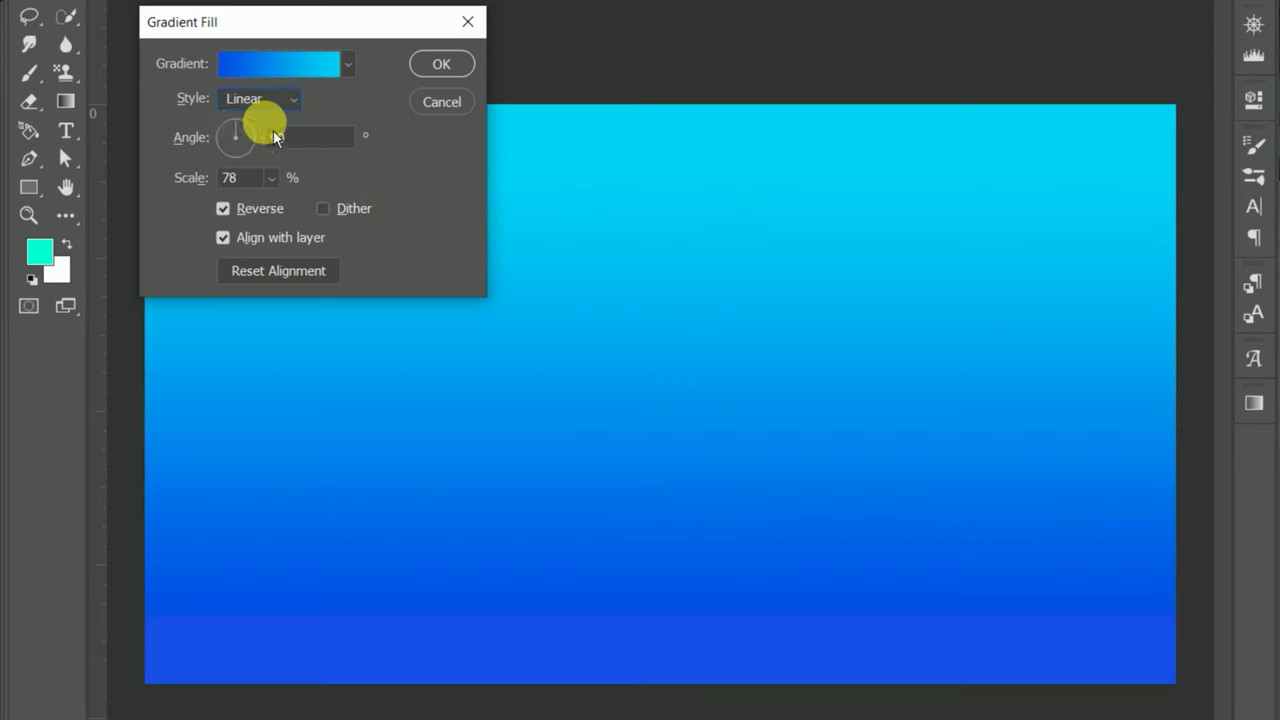
Try linear gradient angles of -29.33° and 92.1°, and set the angle to 134.95°
click(262, 162)
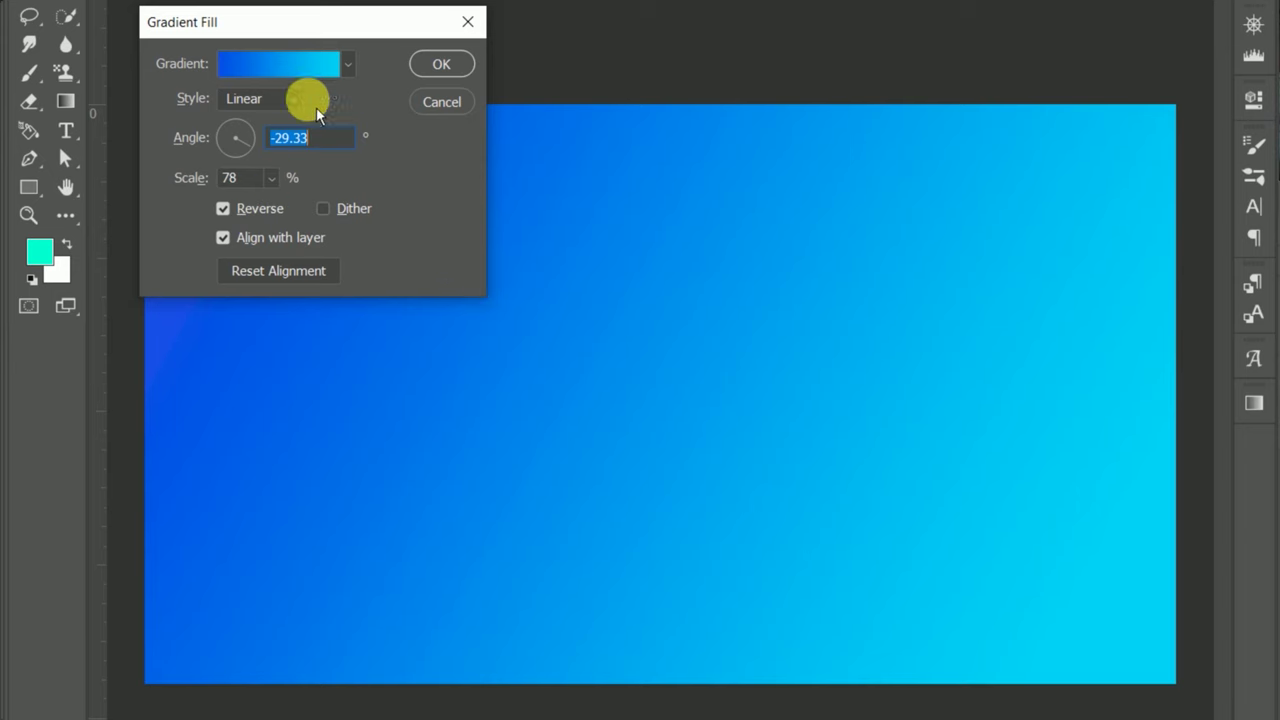
drag(266, 141, 238, 126)
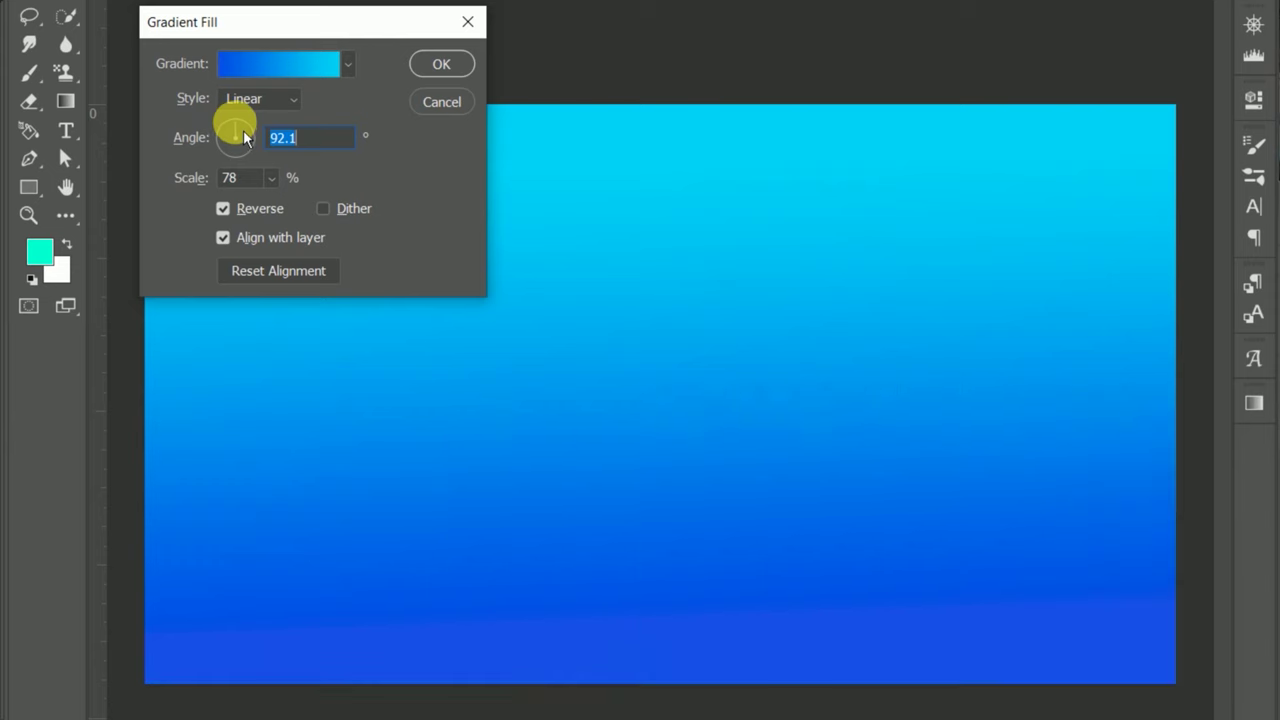
click(227, 127)
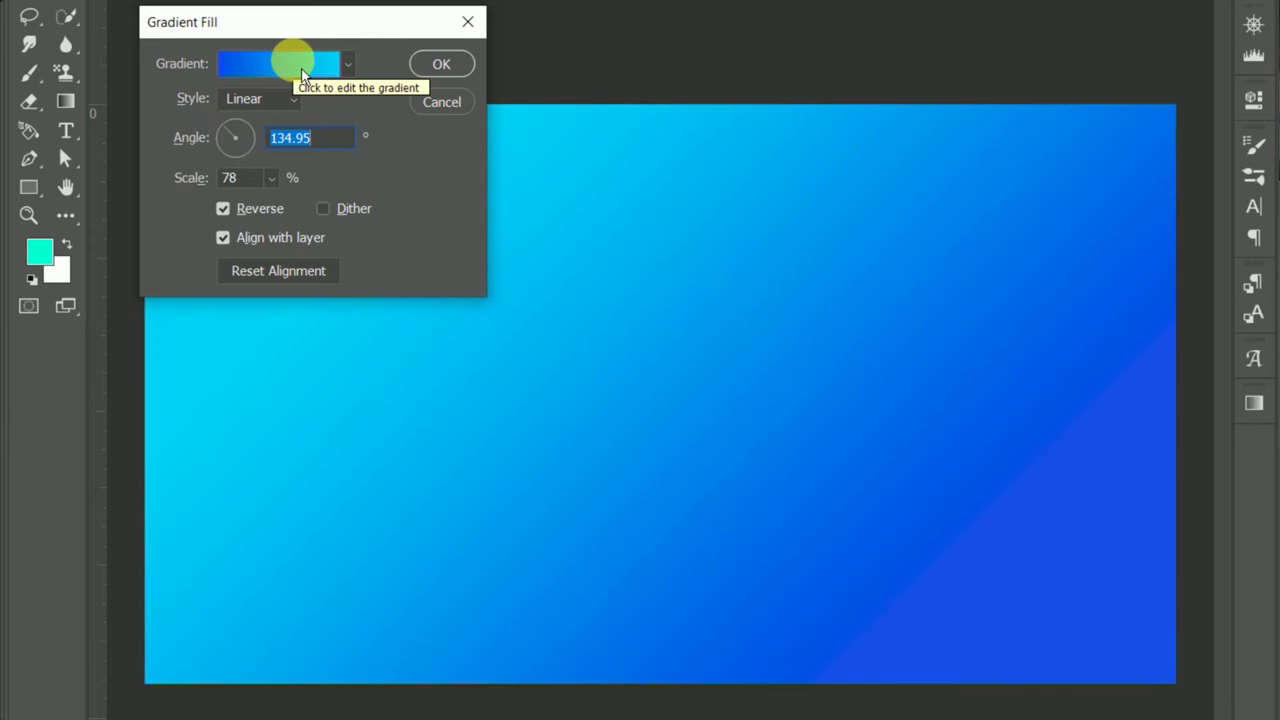
Open the fill's gradient for editing and maximize the Gradient Editor
click(301, 66)
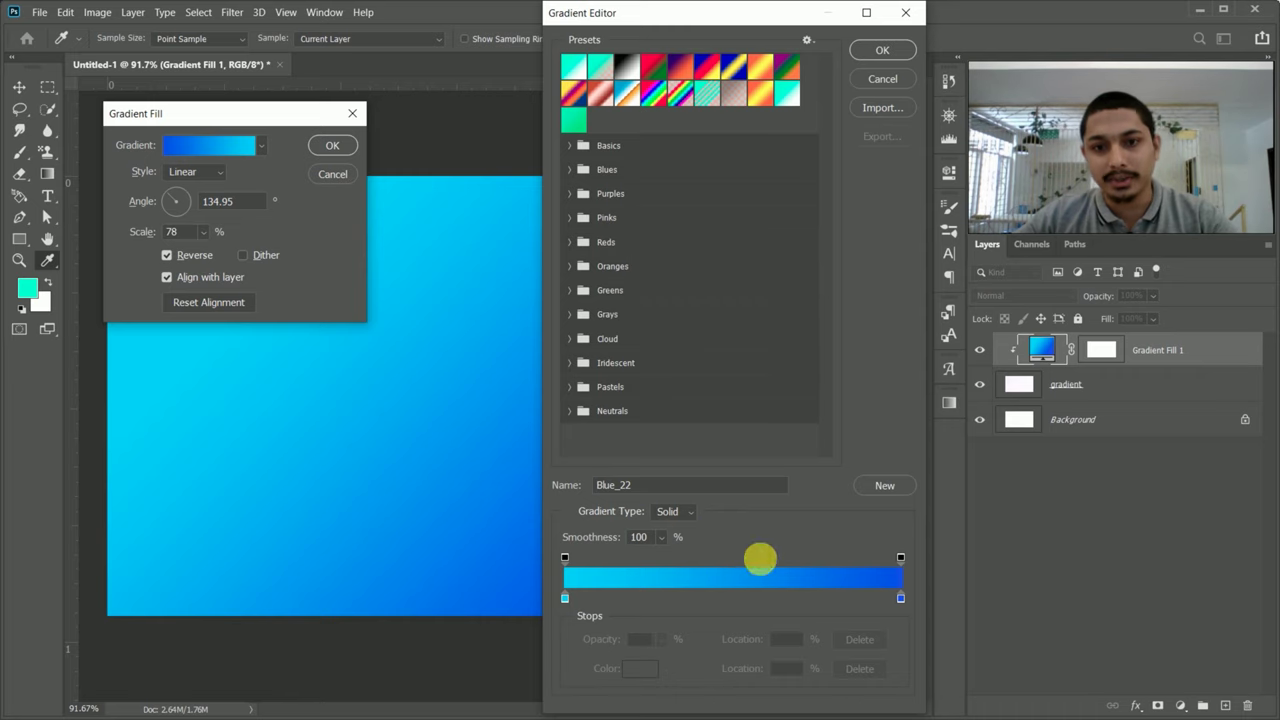
drag(772, 12, 720, 8)
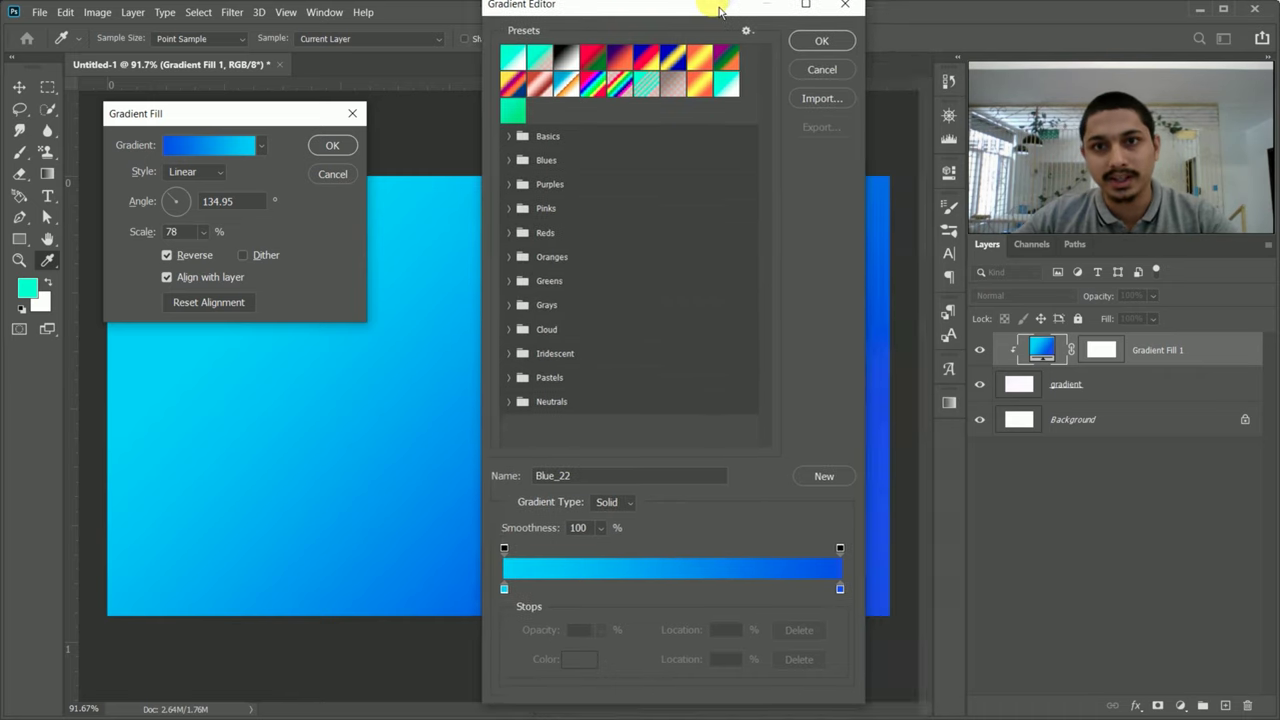
double_click(720, 10)
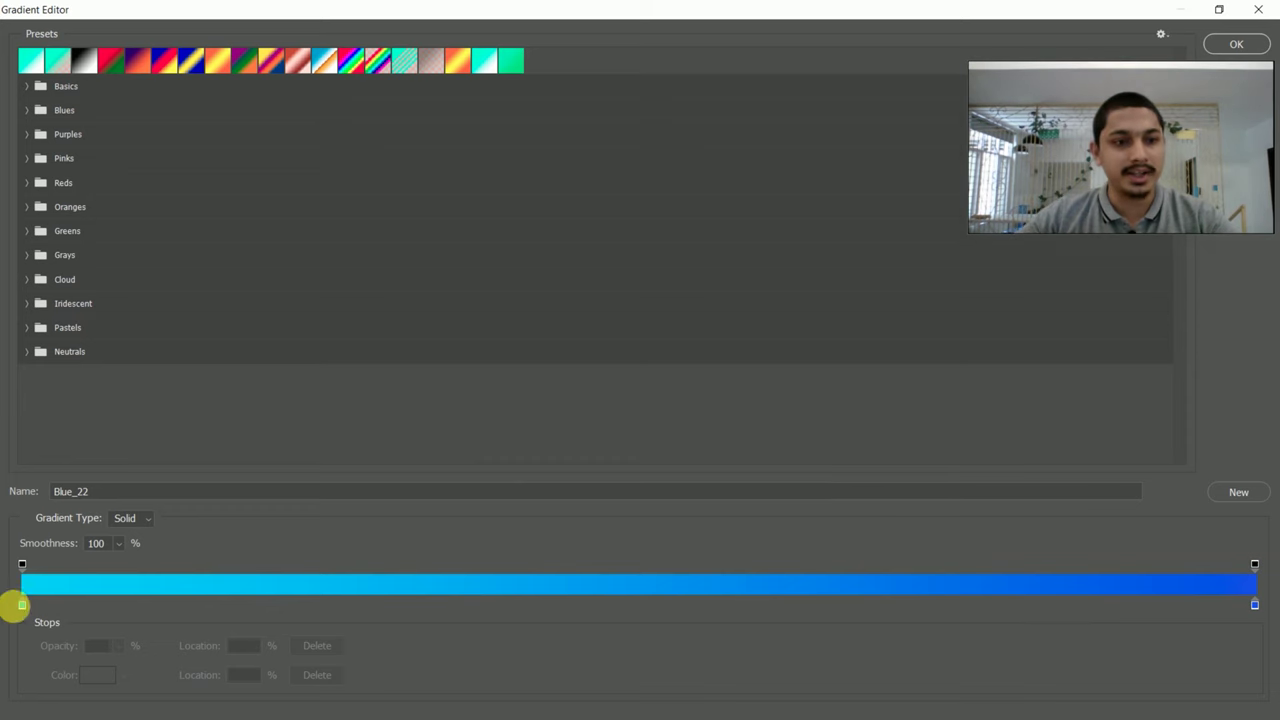
Recolour the gradient's cyan stop at location 0% to bright green (5df31b) and apply the edited gradient
click(22, 604)
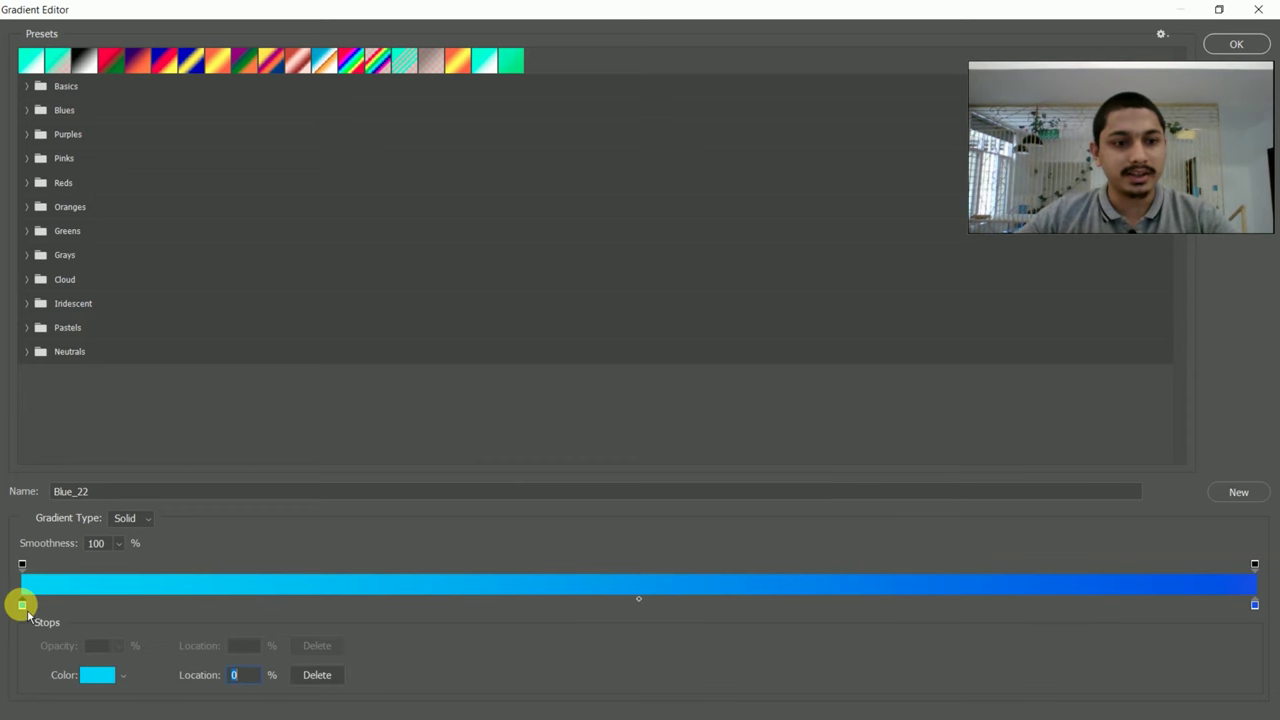
click(22, 604)
double_click(22, 604)
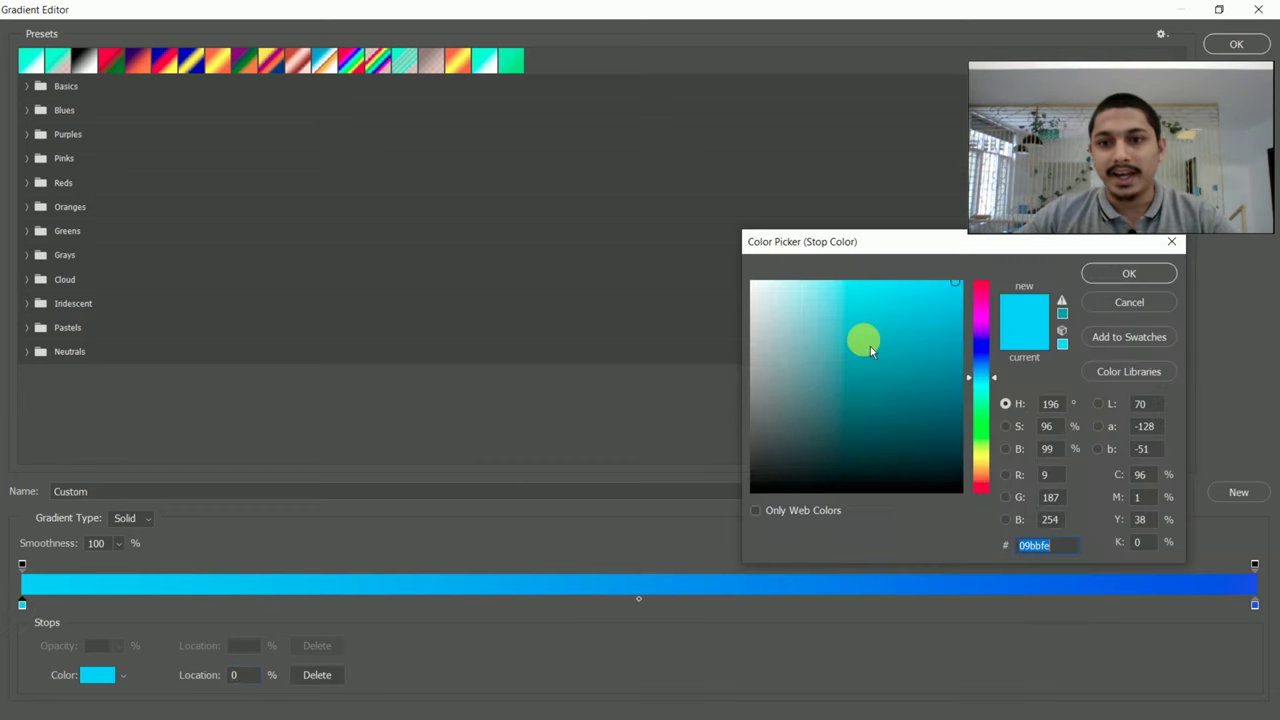
click(820, 364)
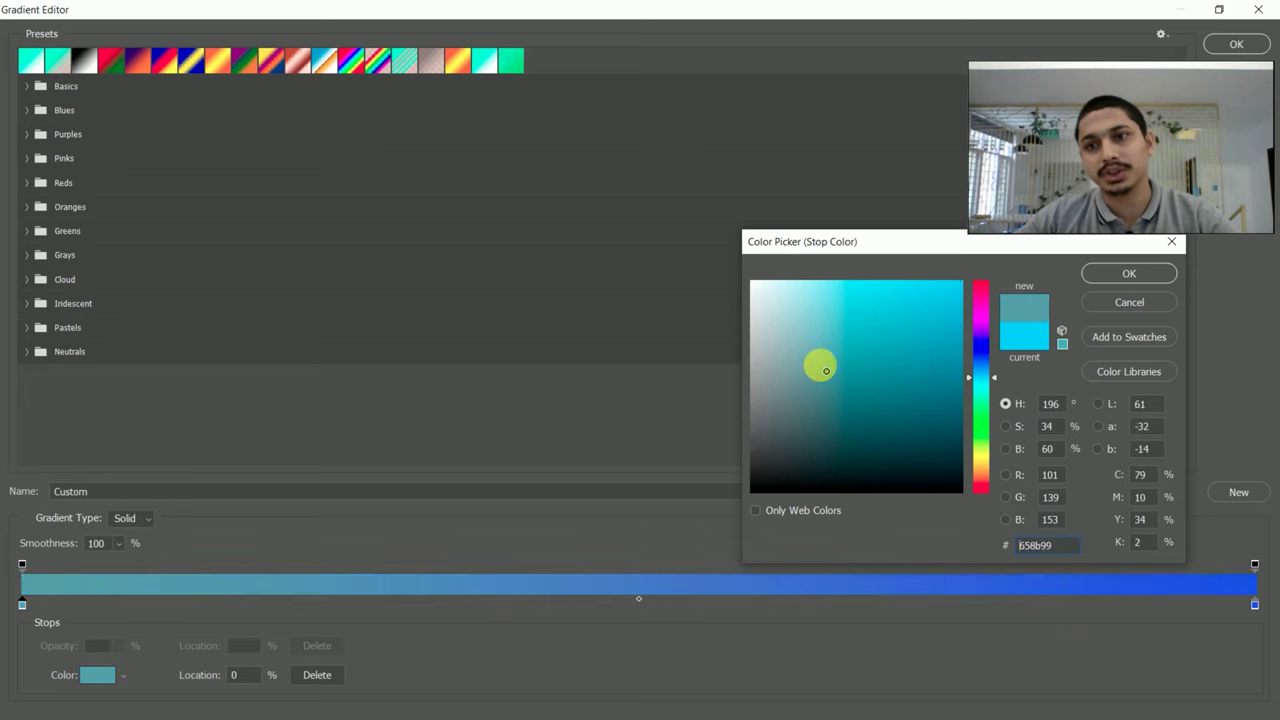
click(982, 433)
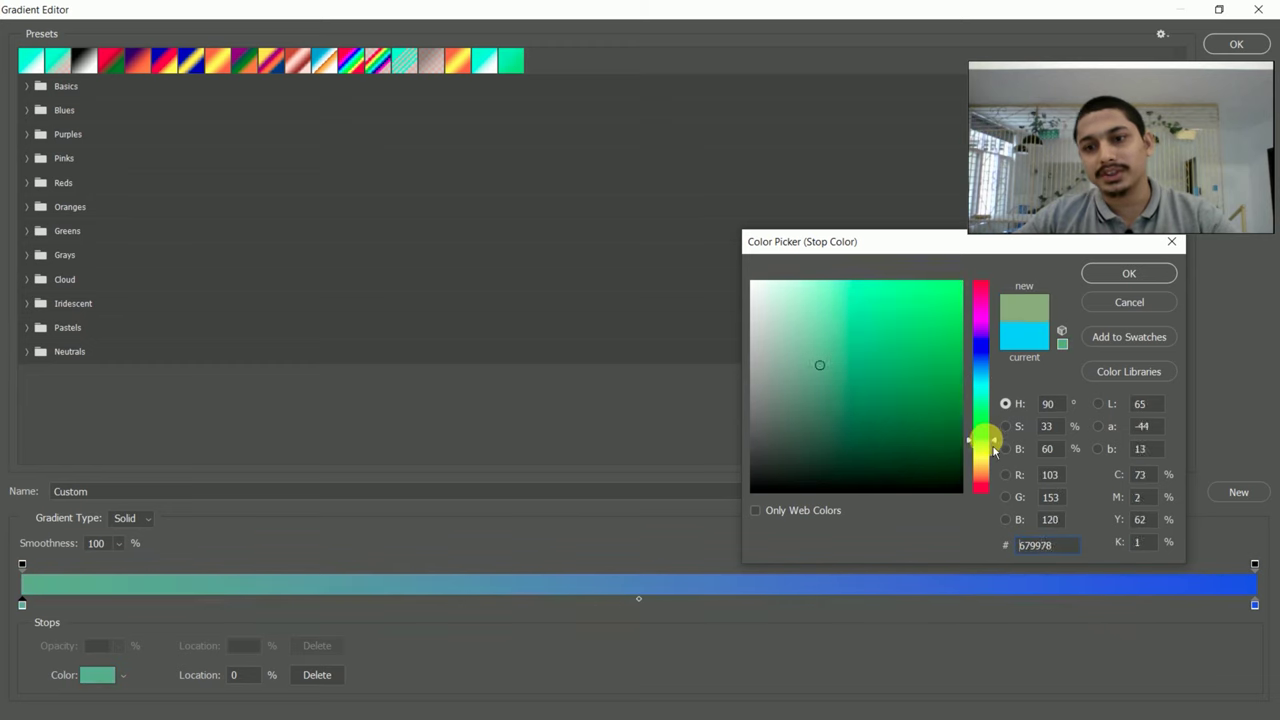
click(940, 292)
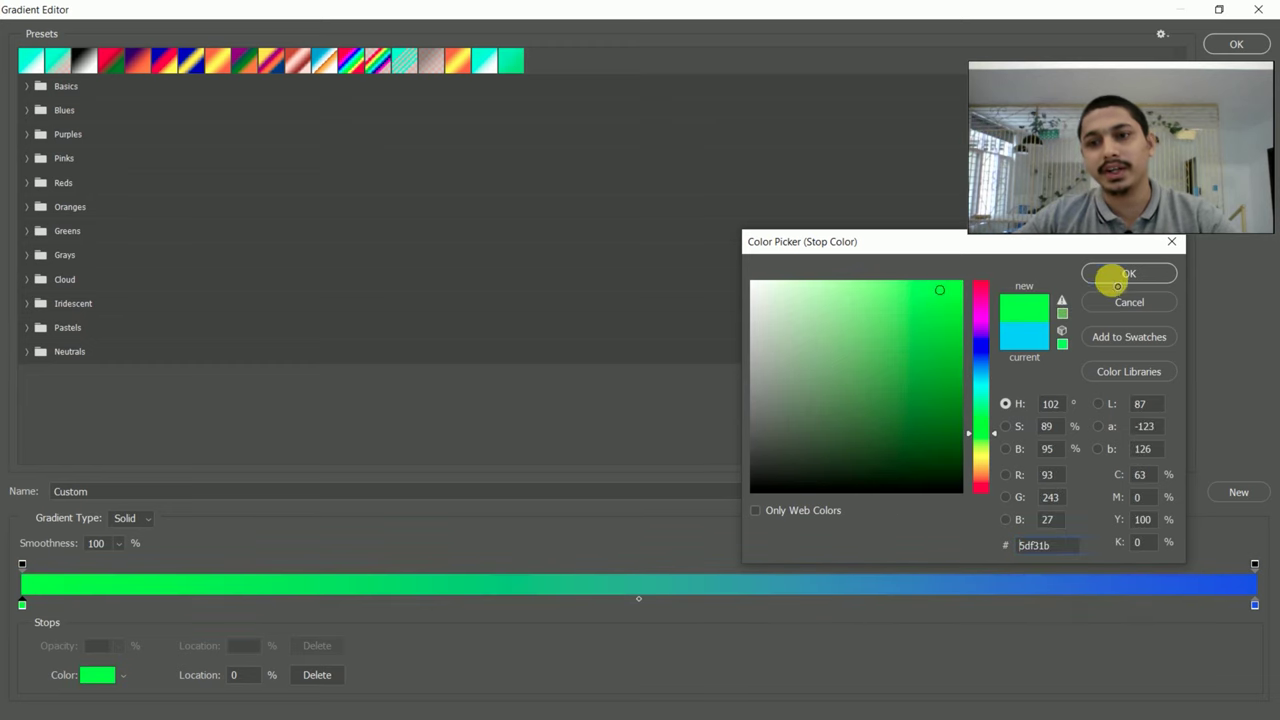
click(1113, 278)
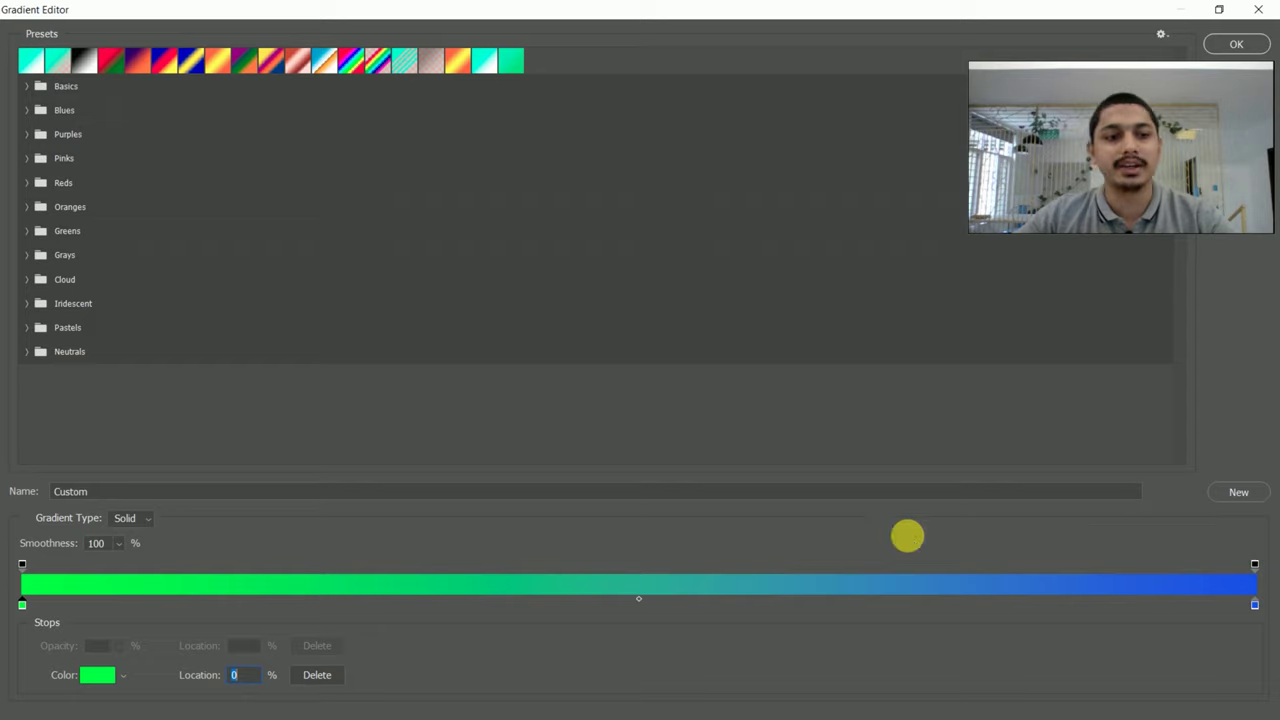
click(1238, 48)
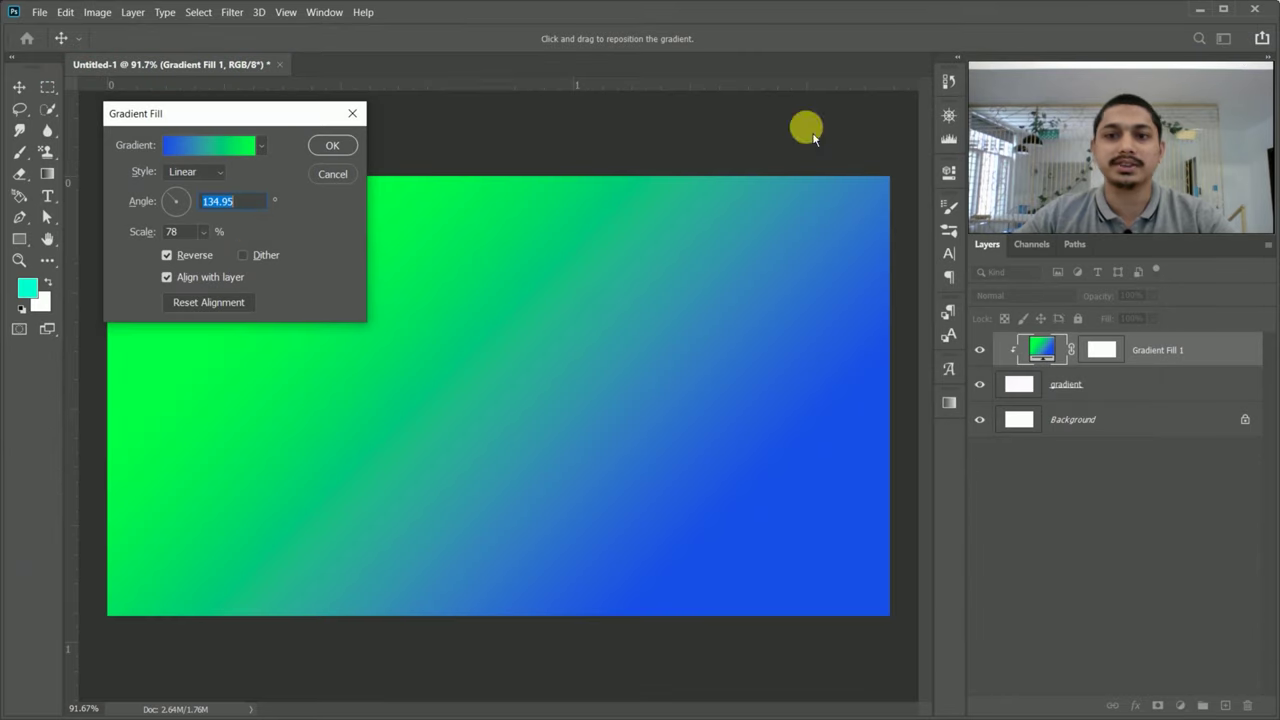
Try a gradient angle of -33.31° on the green-to-blue fill, and set the angle to -112.31°
drag(171, 194, 201, 225)
text(-33.31)
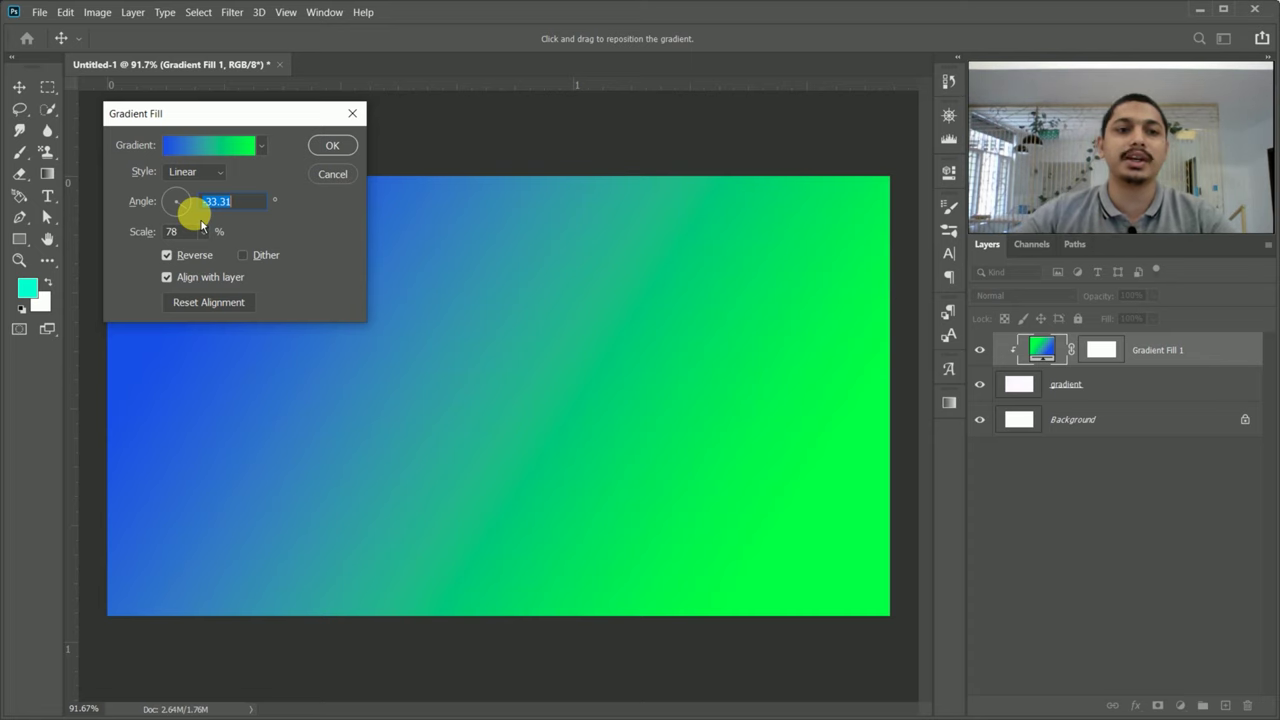
drag(189, 206, 203, 166)
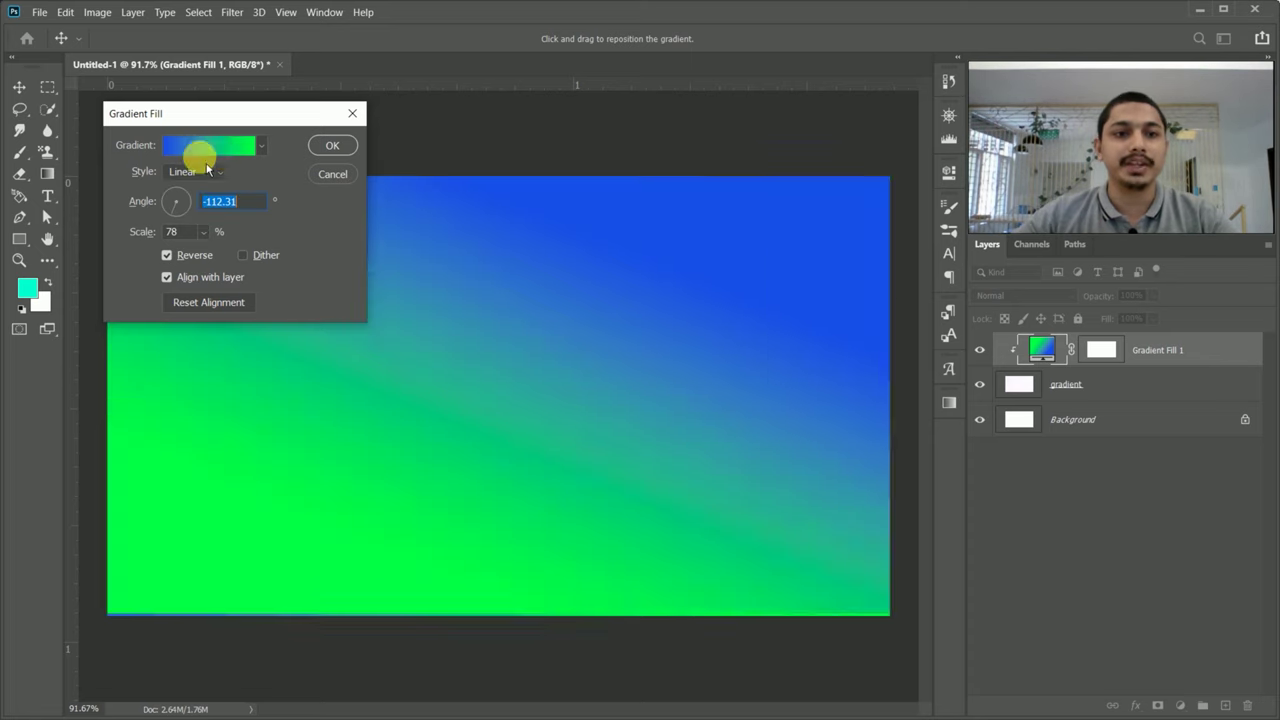